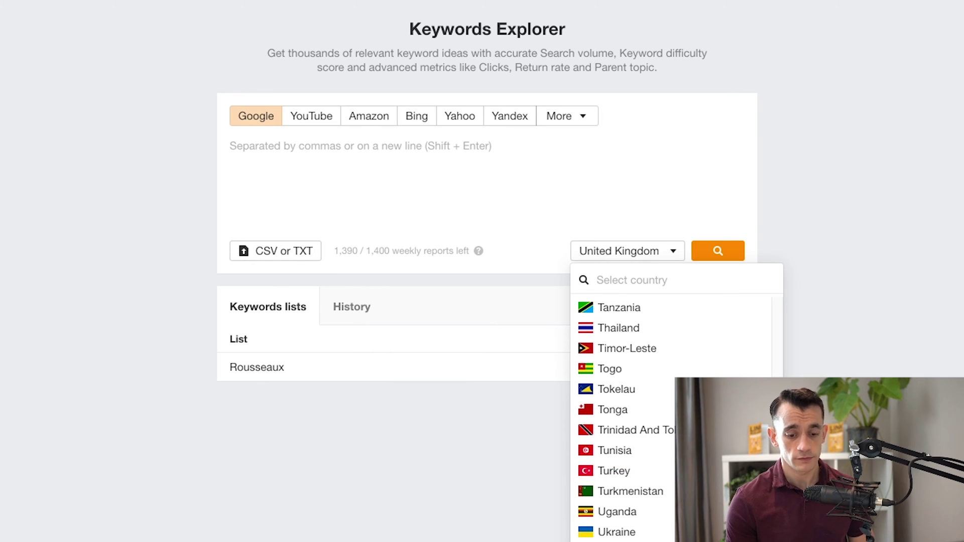
Search Keywords Explorer for "plumber london" on Google with United Kingdom as the country
{"action": "key", "text": "Escape"}
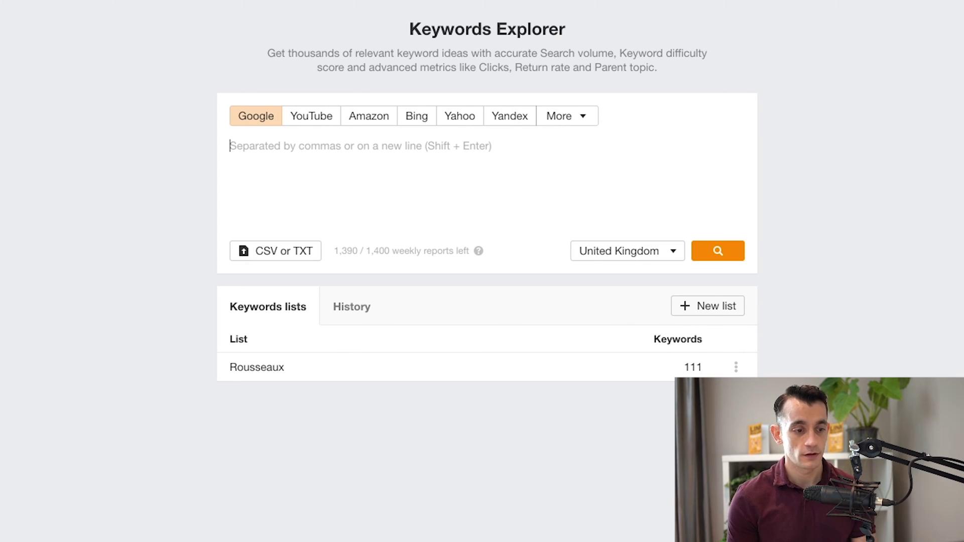
{"action": "type", "text": "pu"}
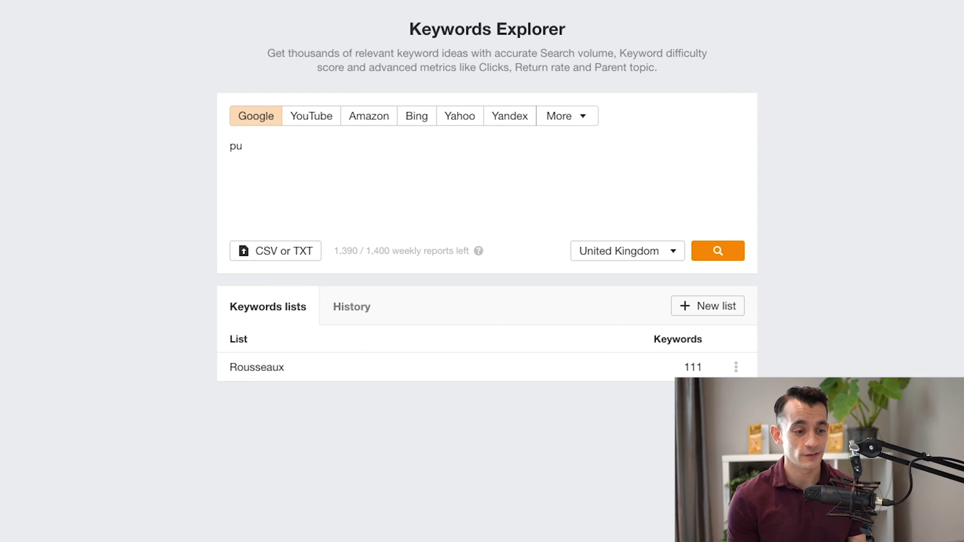
{"action": "key", "text": "BackSpace"}
{"action": "type", "text": "lumber"}
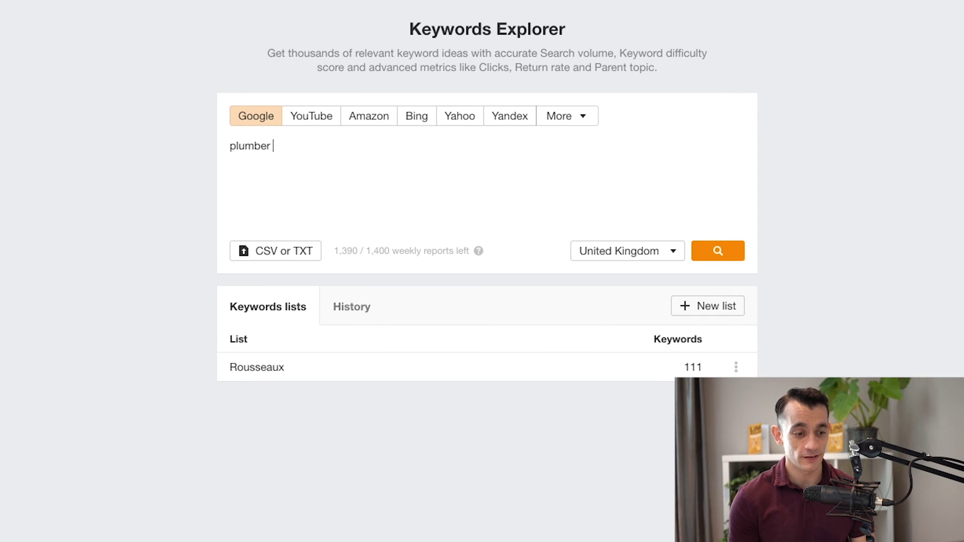
{"action": "key", "text": "ctrl+a"}
{"action": "key", "text": "Right"}
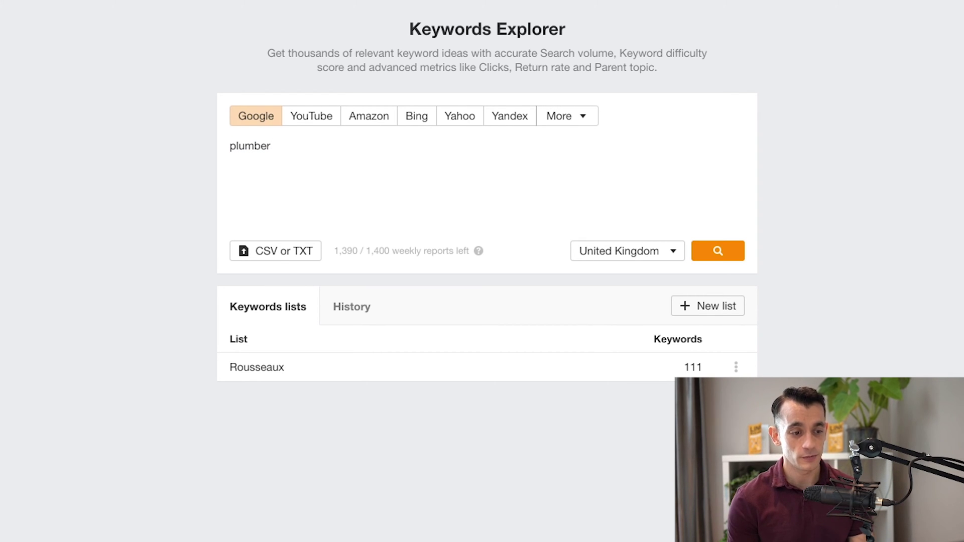
{"action": "type", "text": "unite"}
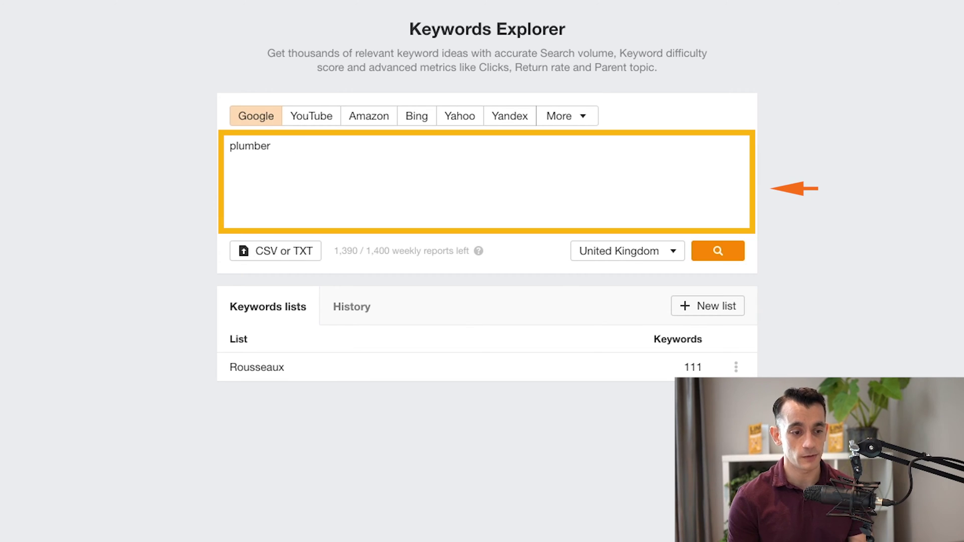
{"action": "type", "text": "london"}
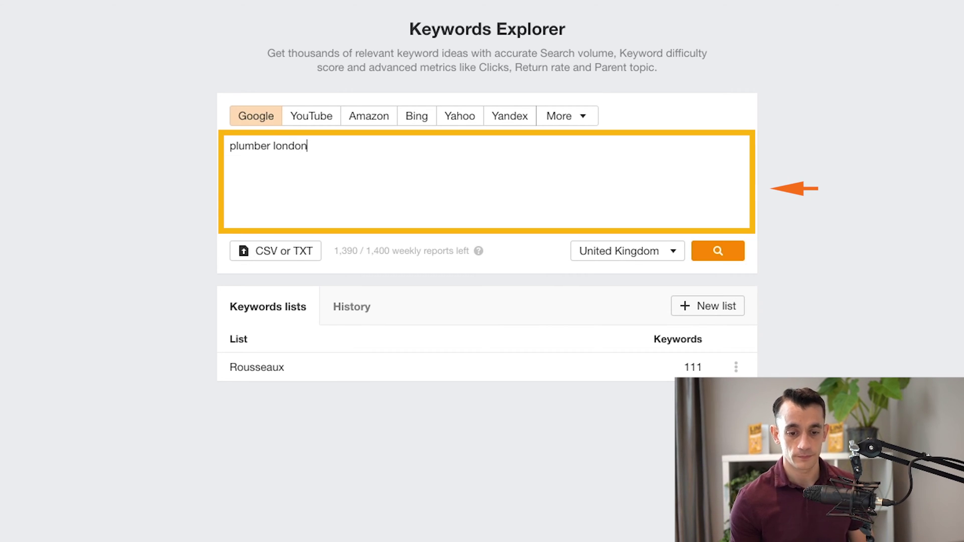
{"action": "key", "text": "Return"}
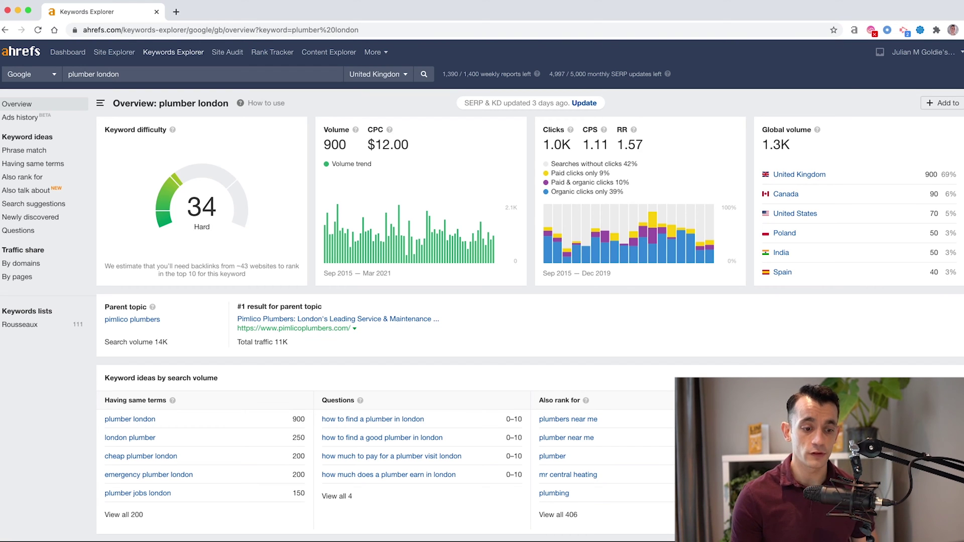
Open the Phrase match keyword ideas for "plumber london" and look through the keyword list
{"action": "scroll", "coordinate": [483, 272], "scroll_direction": "down", "scroll_amount": 15}
{"action": "scroll", "coordinate": [483, 271], "scroll_direction": "down", "scroll_amount": 2}
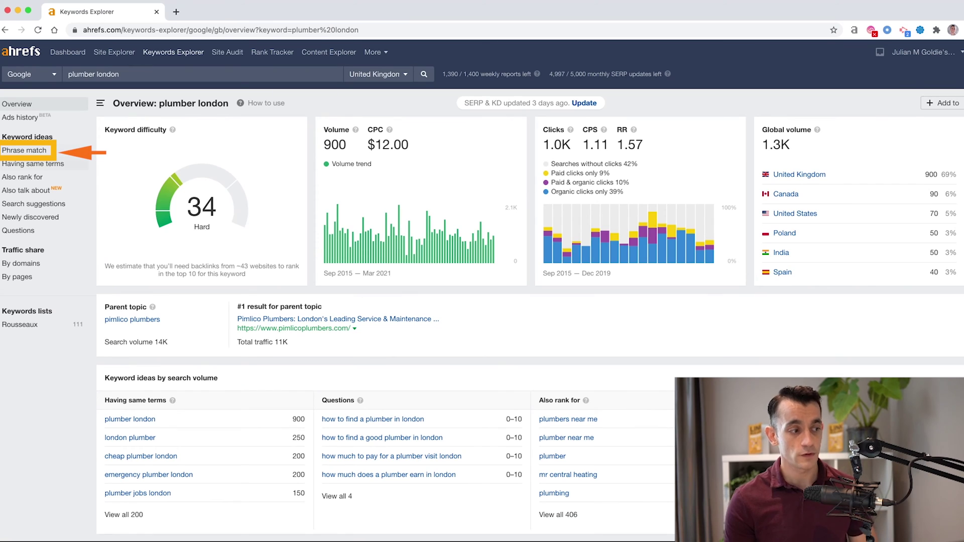
{"action": "left_click", "coordinate": [24, 151]}
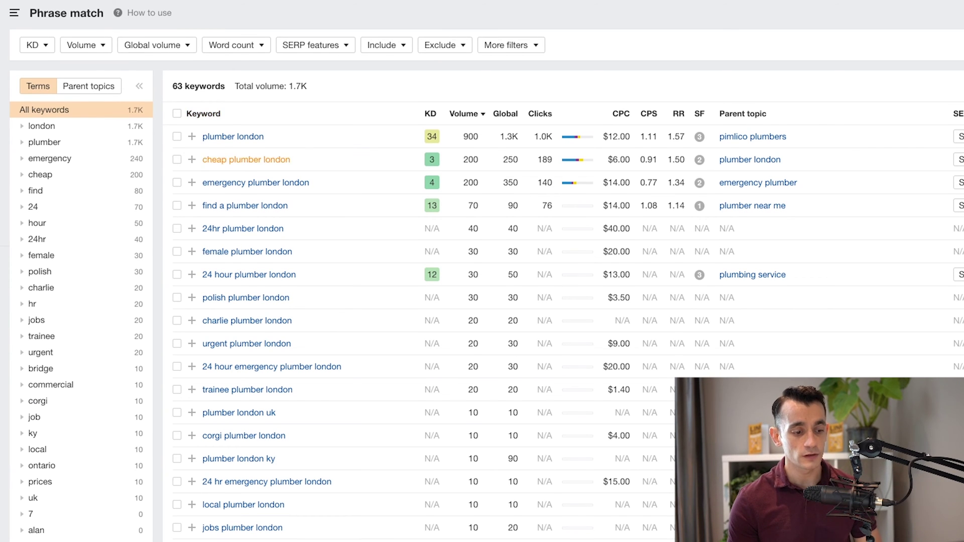
{"action": "scroll", "coordinate": [246, 159], "scroll_direction": "down", "scroll_amount": 15}
{"action": "scroll", "coordinate": [236, 150], "scroll_direction": "up", "scroll_amount": 15}
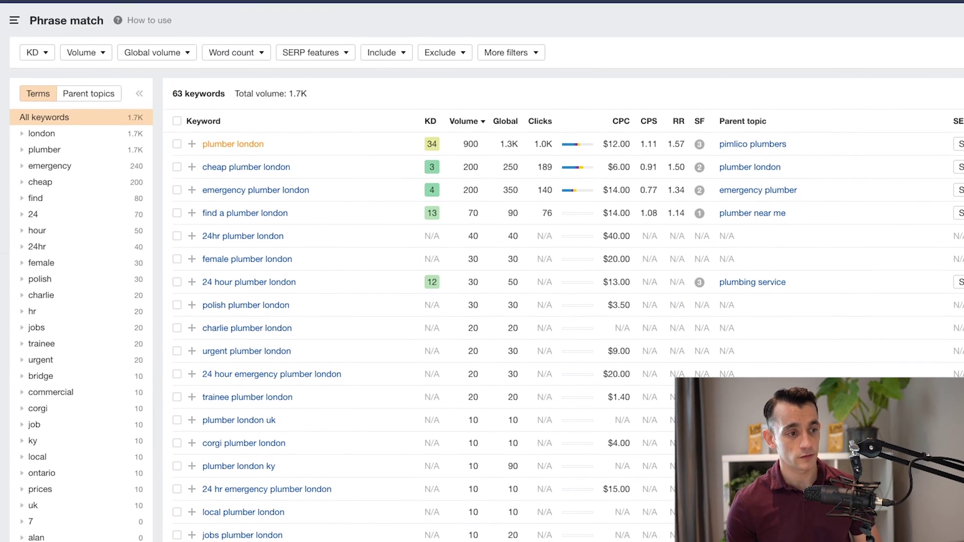
{"action": "scroll", "coordinate": [233, 144], "scroll_direction": "down", "scroll_amount": 1}
{"action": "scroll", "coordinate": [237, 166], "scroll_direction": "down", "scroll_amount": 15}
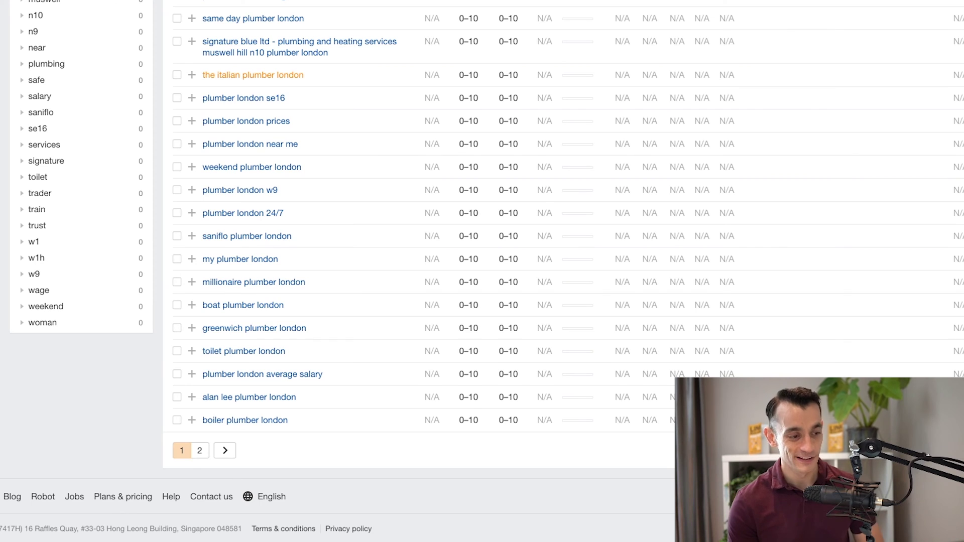
{"action": "scroll", "coordinate": [253, 75], "scroll_direction": "up", "scroll_amount": 15}
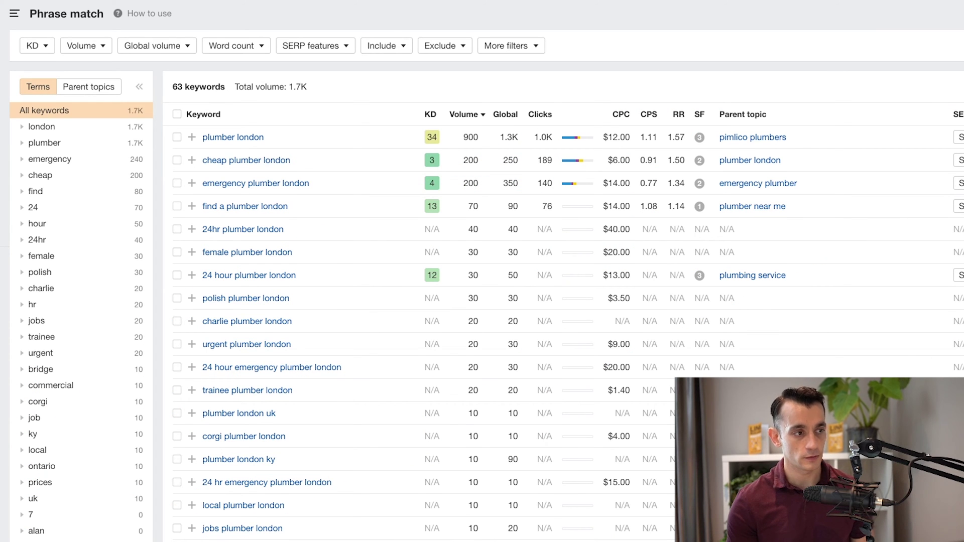
Create a blank Google Sheets spreadsheet and name it "Local Keyword Research For Plumbing"
{"action": "key", "text": "super+t"}
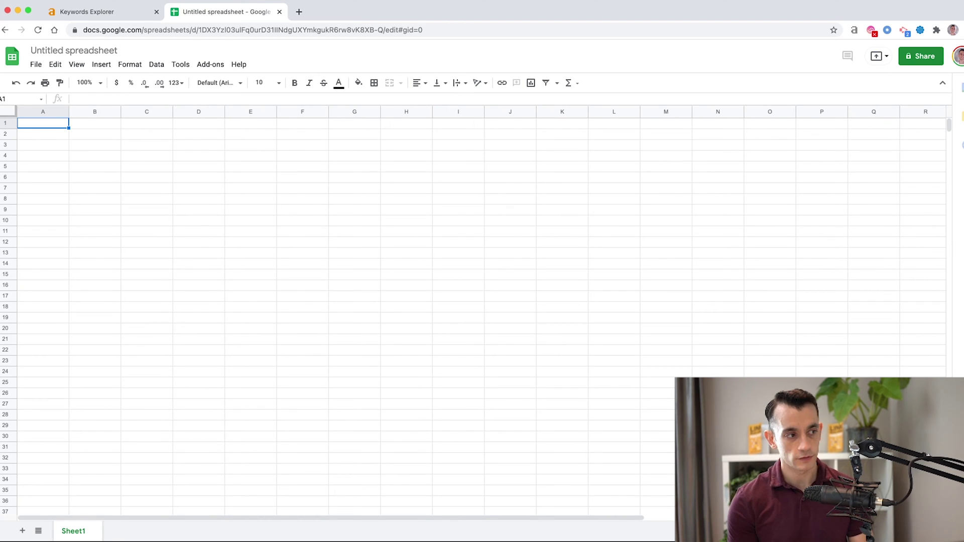
{"action": "left_click", "coordinate": [75, 50]}
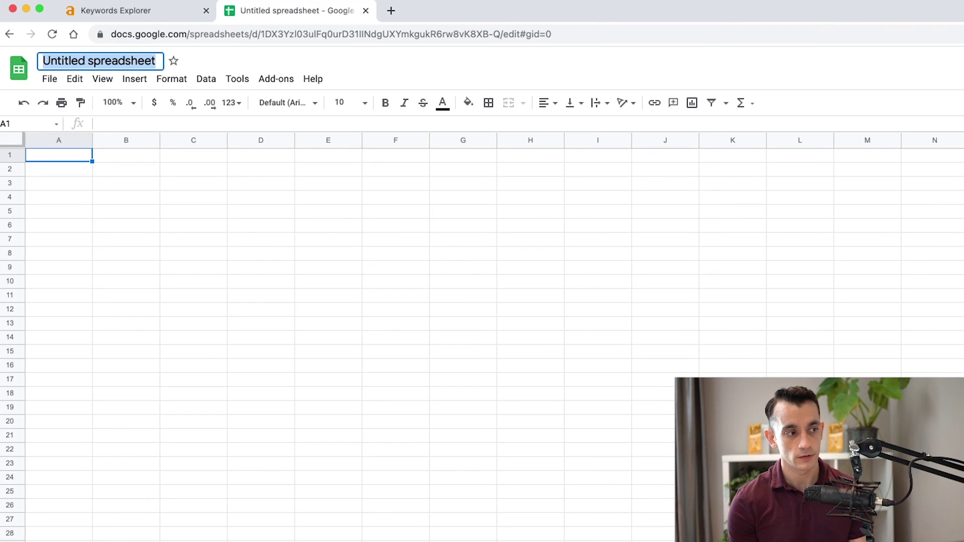
{"action": "type", "text": "Local Keyword Research"}
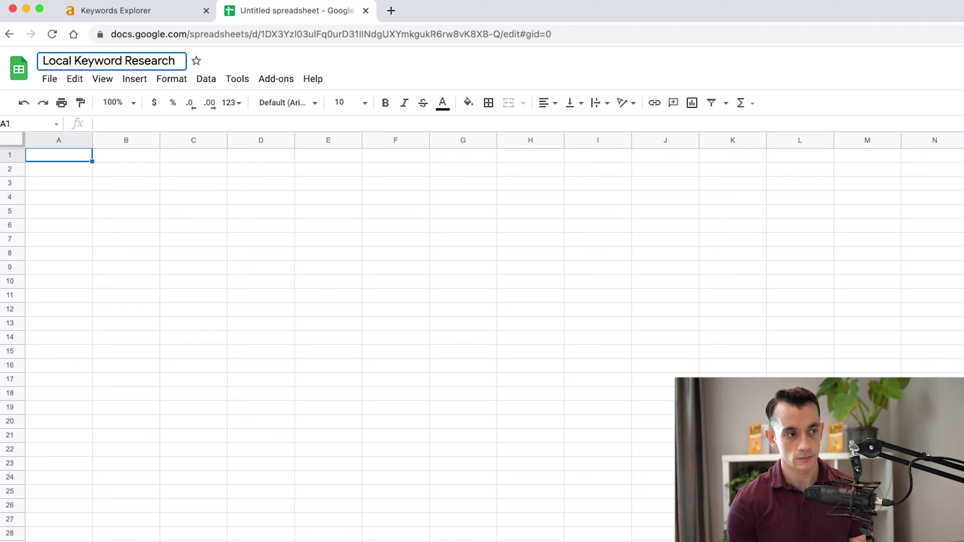
{"action": "type", "text": " For Plumbing"}
{"action": "key", "text": "Return"}
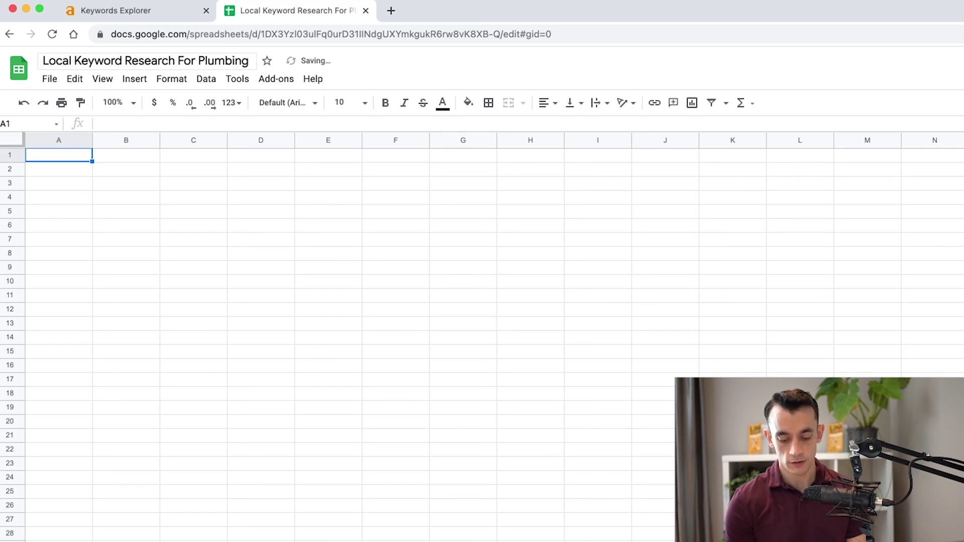
Enter the column headers Keyword, Search Volume and Keyword Difficulty in cells A1 to C1
{"action": "type", "text": "Keyword"}
{"action": "key", "text": "Tab"}
{"action": "type", "text": "Search Volume"}
{"action": "key", "text": "Tab"}
{"action": "type", "text": "Keyword Difficulty"}
{"action": "key", "text": "Return"}
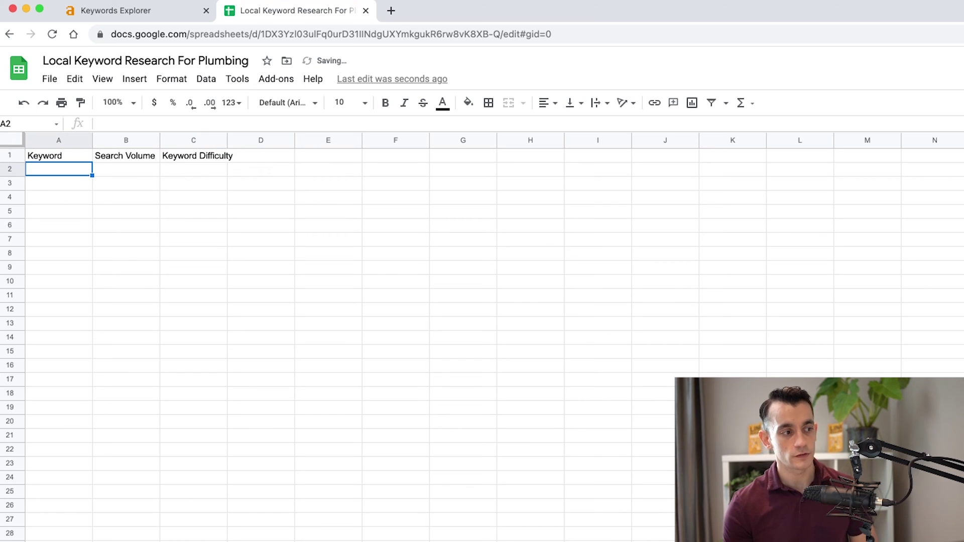
Widen all columns so the headers fit, and make the header cells A1:C1 bold
{"action": "key", "text": "super+a"}
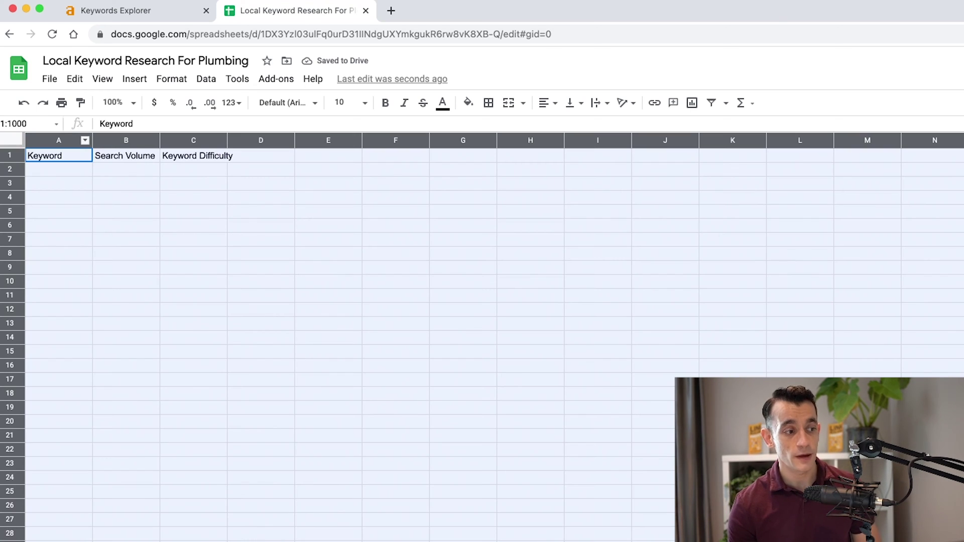
{"action": "left_click_drag", "start_coordinate": [91, 140], "coordinate": [209, 140]}
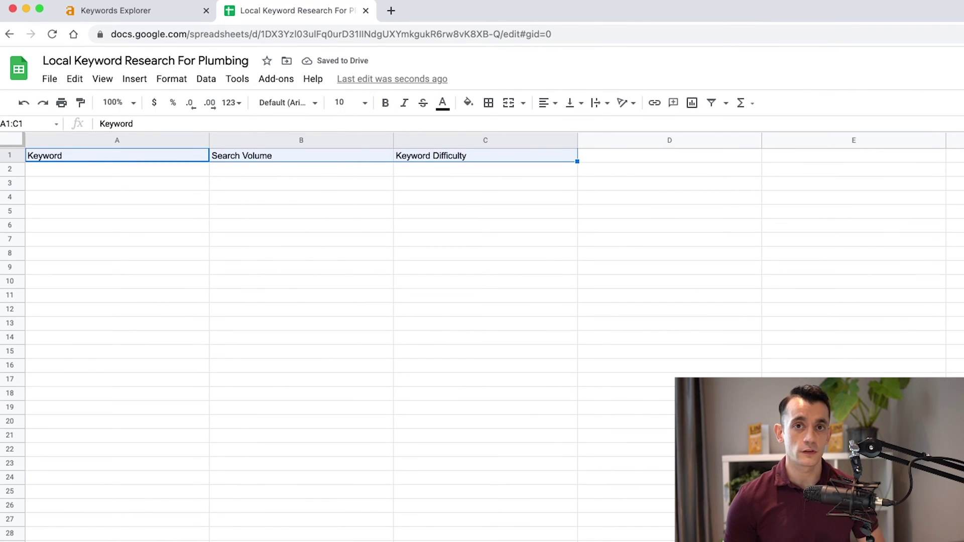
{"action": "key", "text": "ctrl+b"}
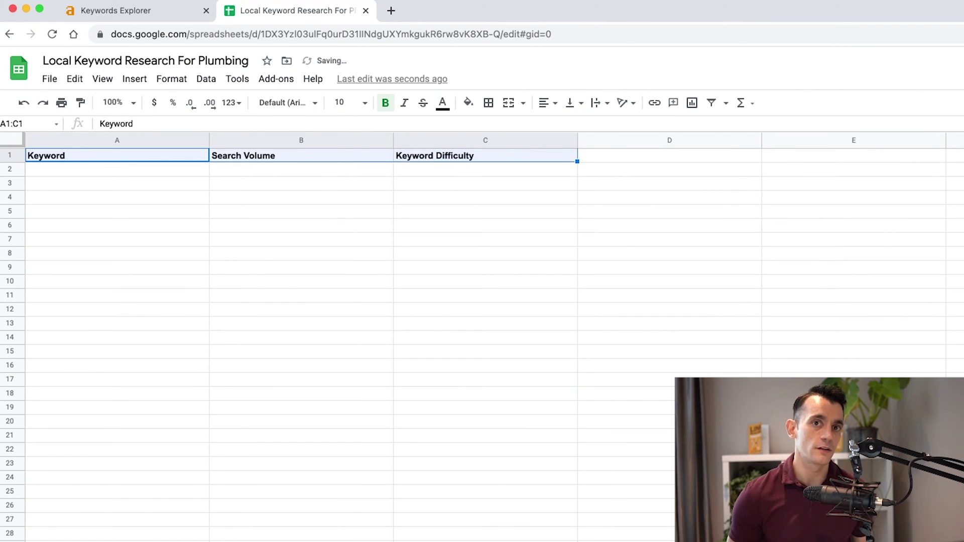
Copy "cheap plumber london" from the Ahrefs keyword list into row 2 of the sheet, with search volume 200 and keyword difficulty 3
{"action": "left_click", "coordinate": [117, 170]}
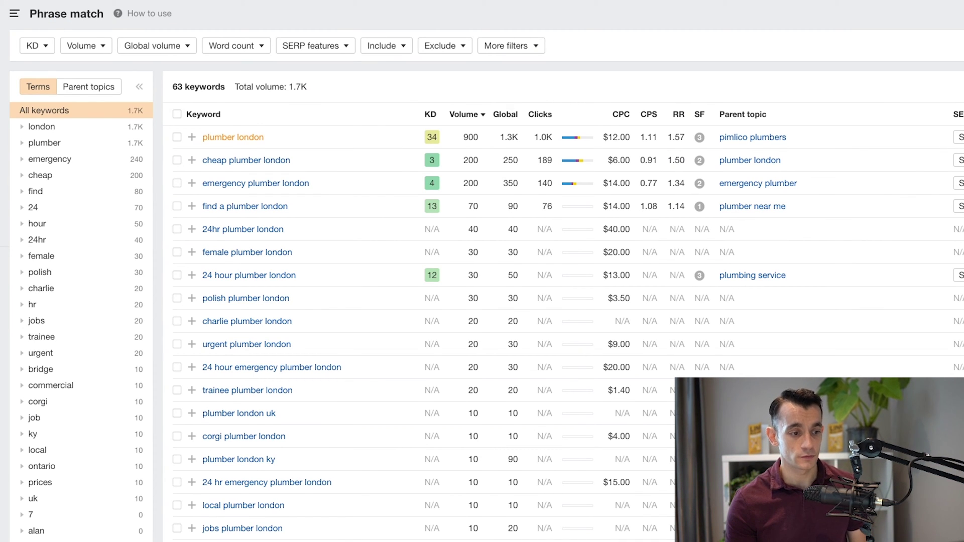
{"action": "right_click", "coordinate": [247, 160]}
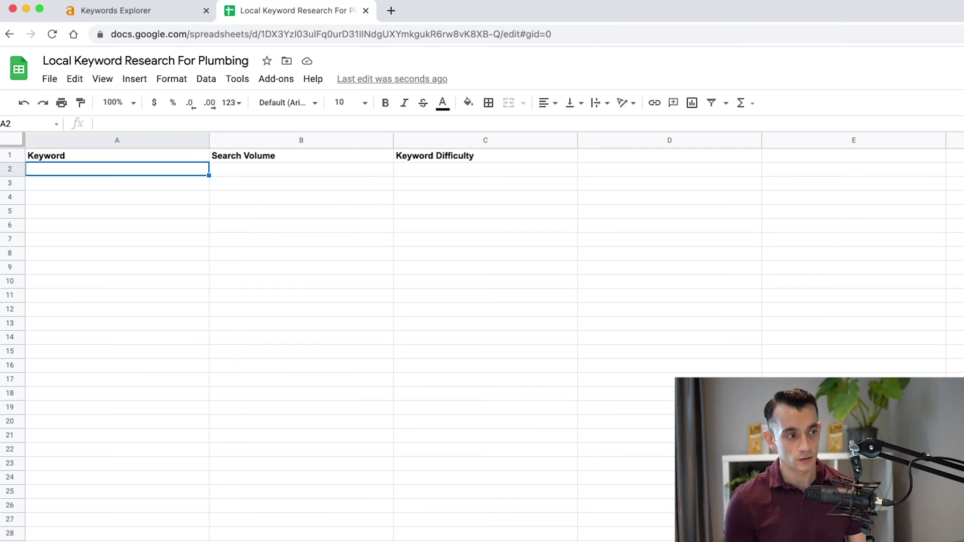
{"action": "type", "text": "cheap plumber london"}
{"action": "left_click", "coordinate": [301, 169]}
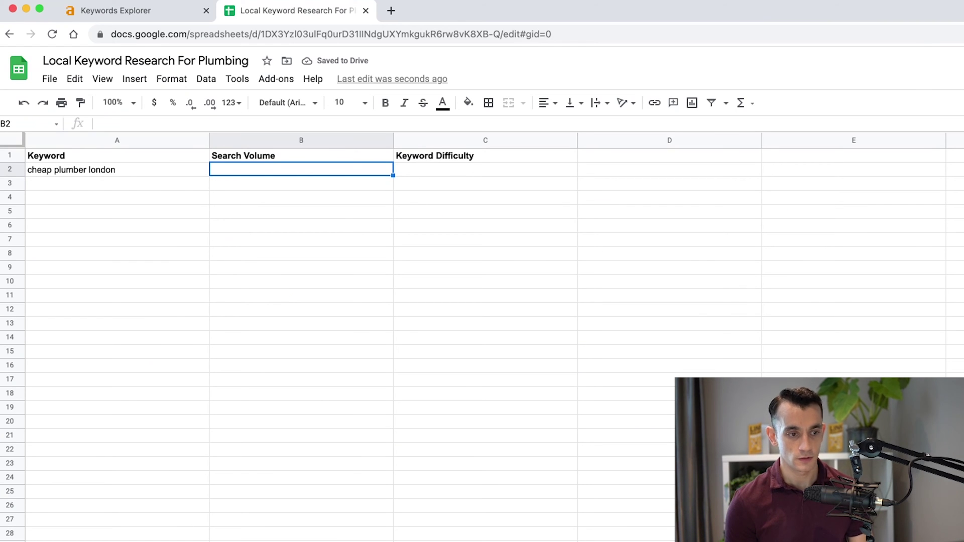
{"action": "type", "text": "200"}
{"action": "key", "text": "Tab"}
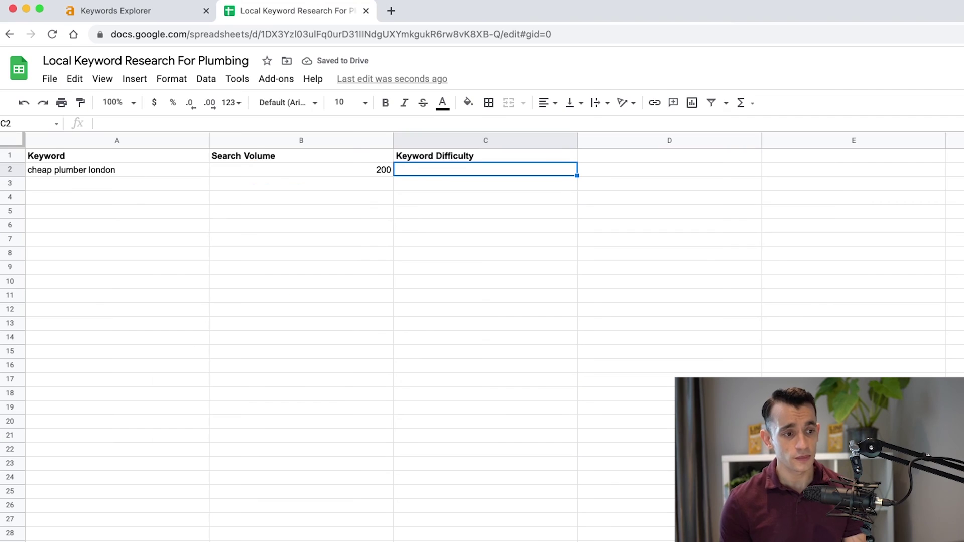
{"action": "type", "text": "3"}
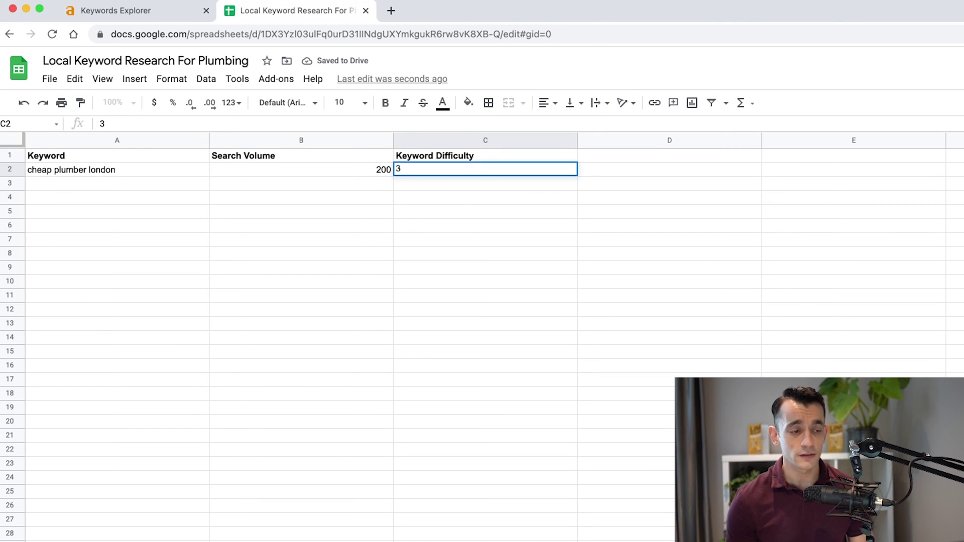
{"action": "key", "text": "Return"}
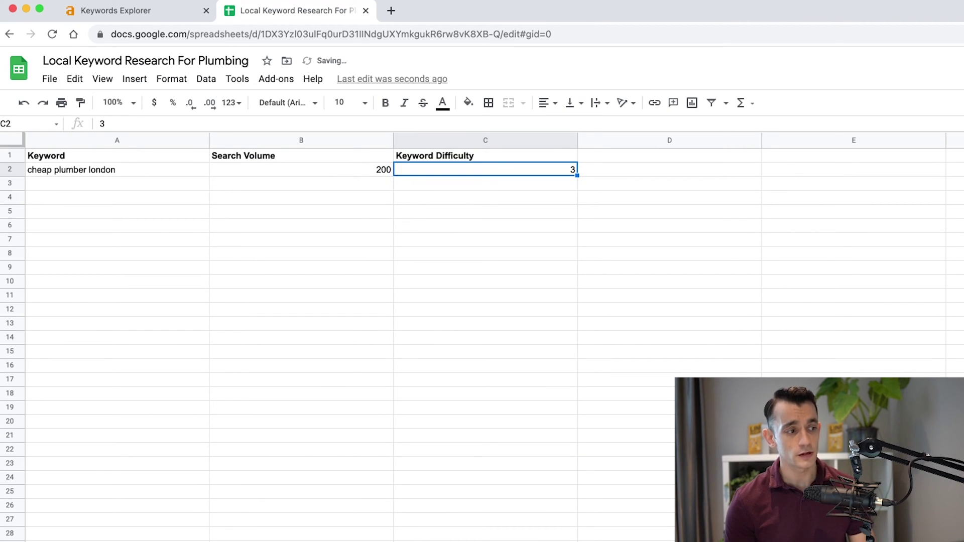
{"action": "key", "text": "Up"}
{"action": "key", "text": "Left"}
{"action": "key", "text": "Left"}
{"action": "key", "text": "shift+super+Right"}
{"action": "key", "text": "super+Right"}
{"action": "key", "text": "super+Left"}
{"action": "key", "text": "shift+super+Right"}
{"action": "key", "text": "super+Right"}
{"action": "key", "text": "super+Left"}
{"action": "key", "text": "Down"}
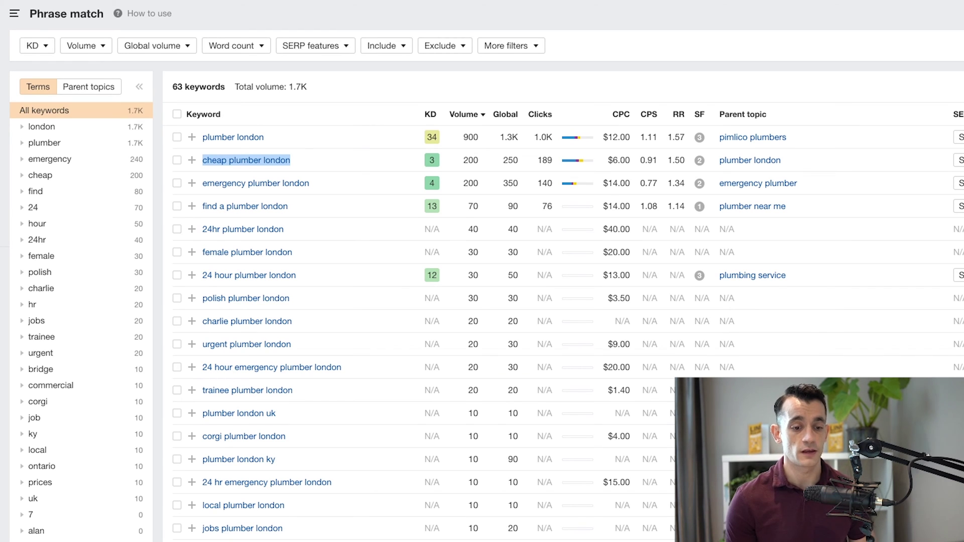
Return to the Ahrefs Phrase match list and examine the search volume and keyword difficulty of the plumber london keywords
{"action": "double_click", "coordinate": [470, 160]}
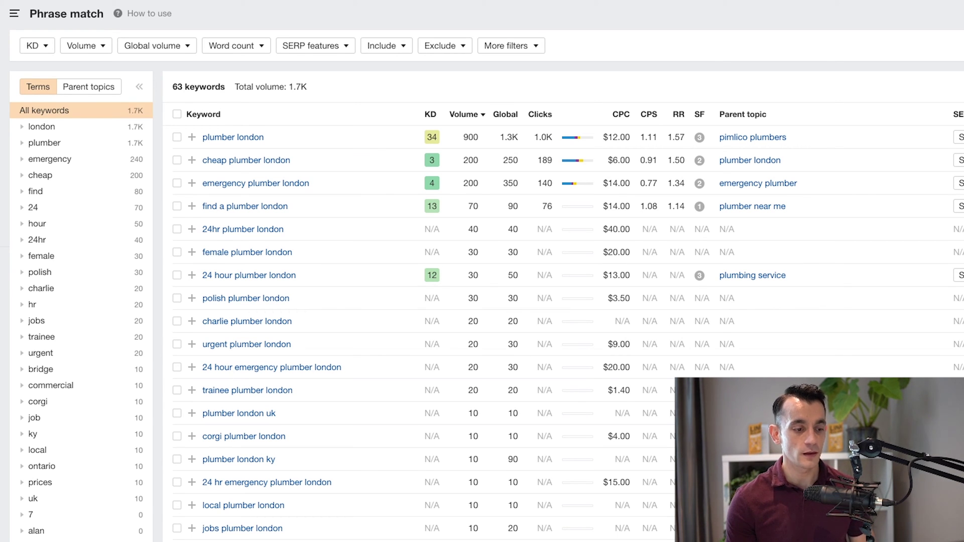
{"action": "scroll", "coordinate": [482, 302], "scroll_direction": "down", "scroll_amount": 5}
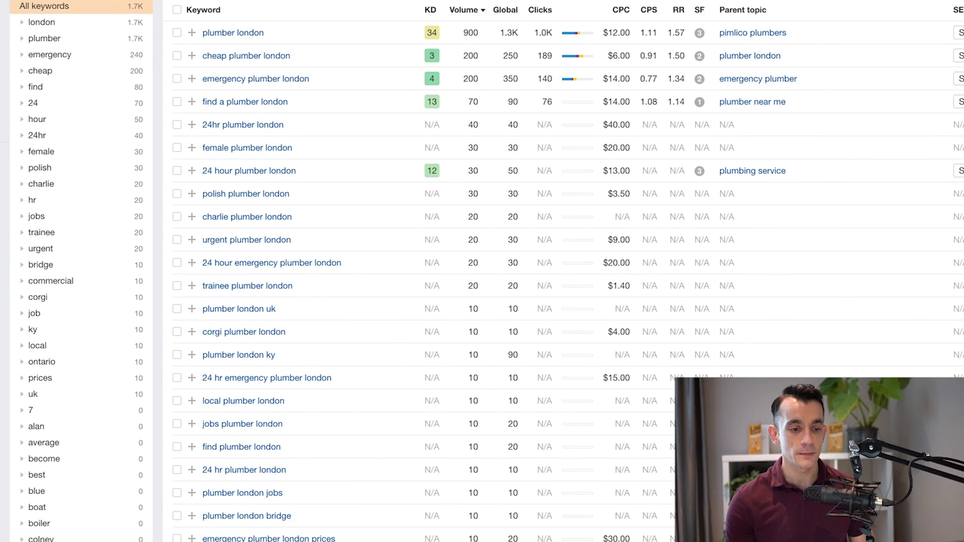
{"action": "scroll", "coordinate": [482, 271], "scroll_direction": "down", "scroll_amount": 1}
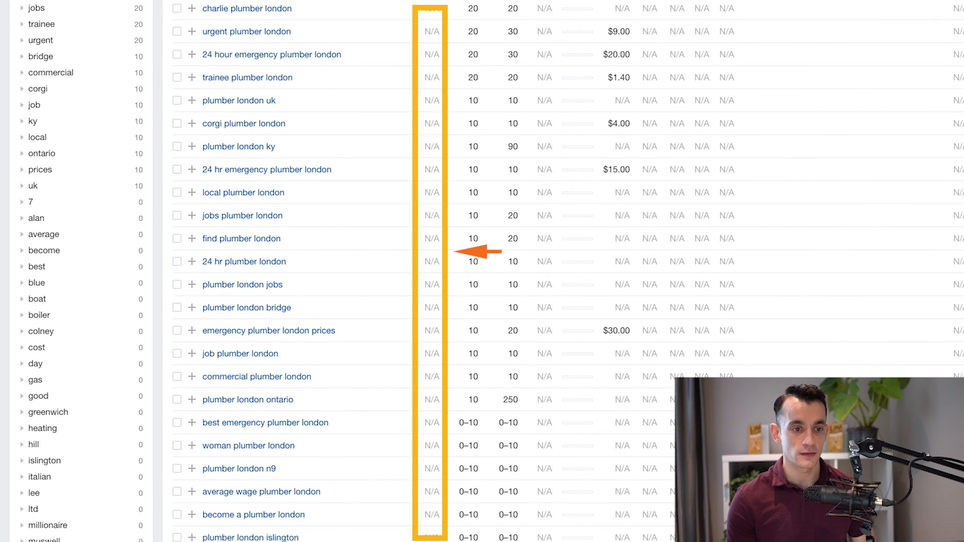
{"action": "double_click", "coordinate": [431, 101]}
{"action": "scroll", "coordinate": [421, 113], "scroll_direction": "up", "scroll_amount": 6}
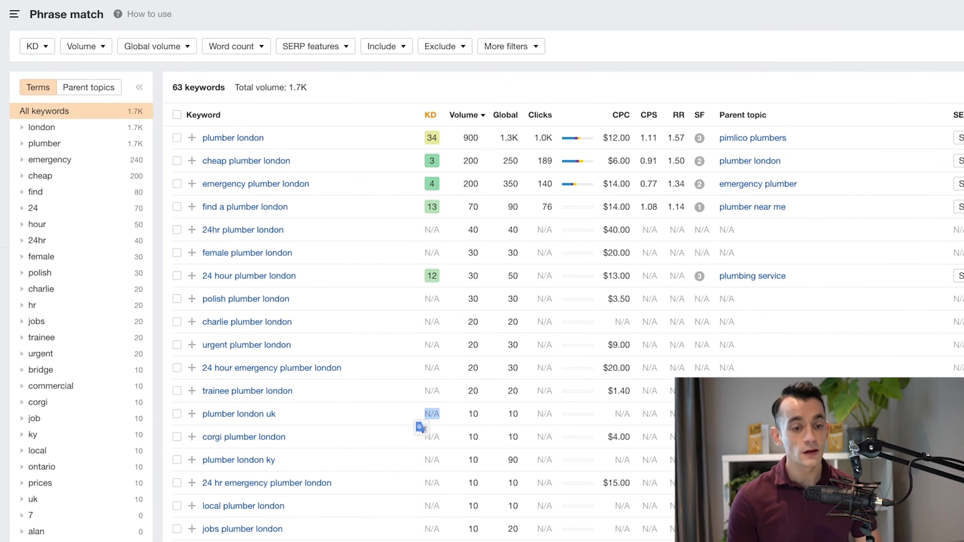
{"action": "scroll", "coordinate": [482, 271], "scroll_direction": "down", "scroll_amount": 2}
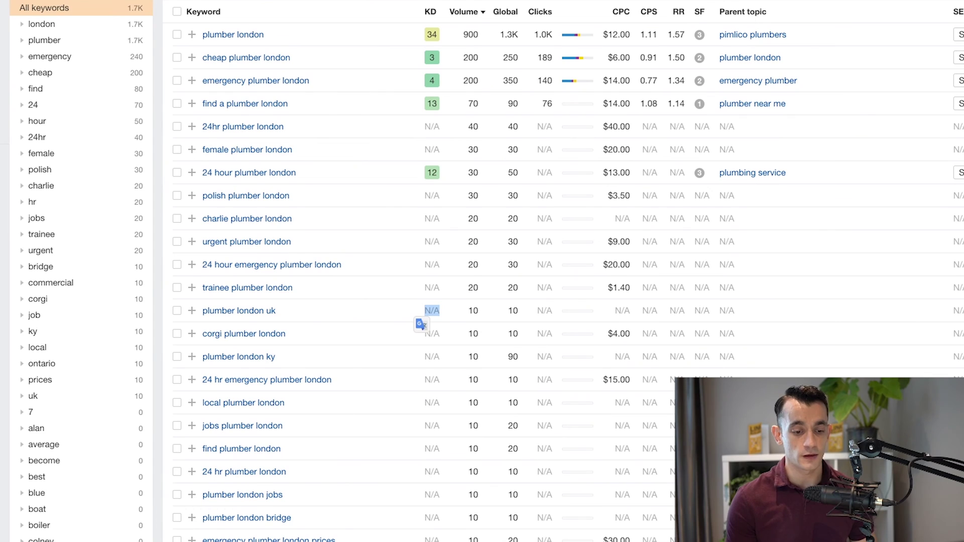
{"action": "left_click", "coordinate": [432, 311]}
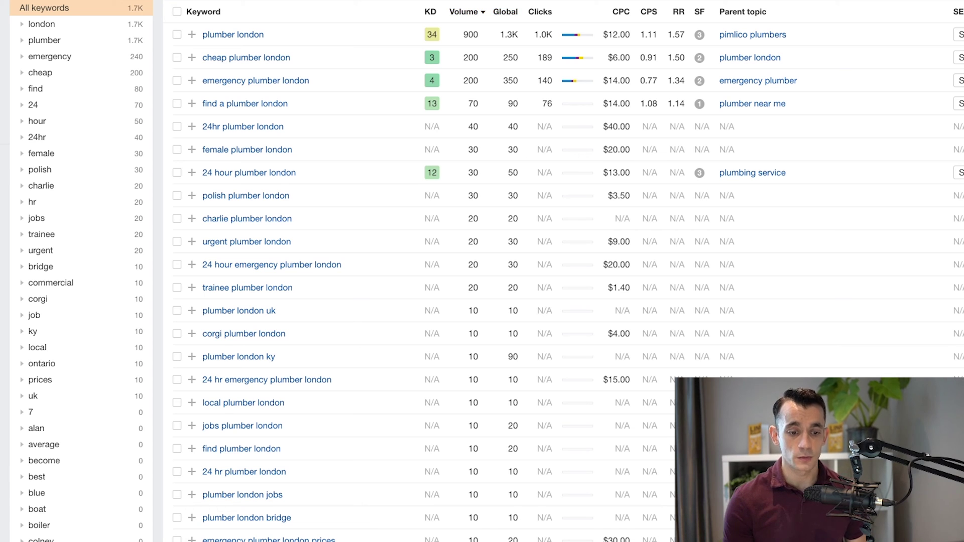
{"action": "scroll", "coordinate": [482, 271], "scroll_direction": "down", "scroll_amount": 8}
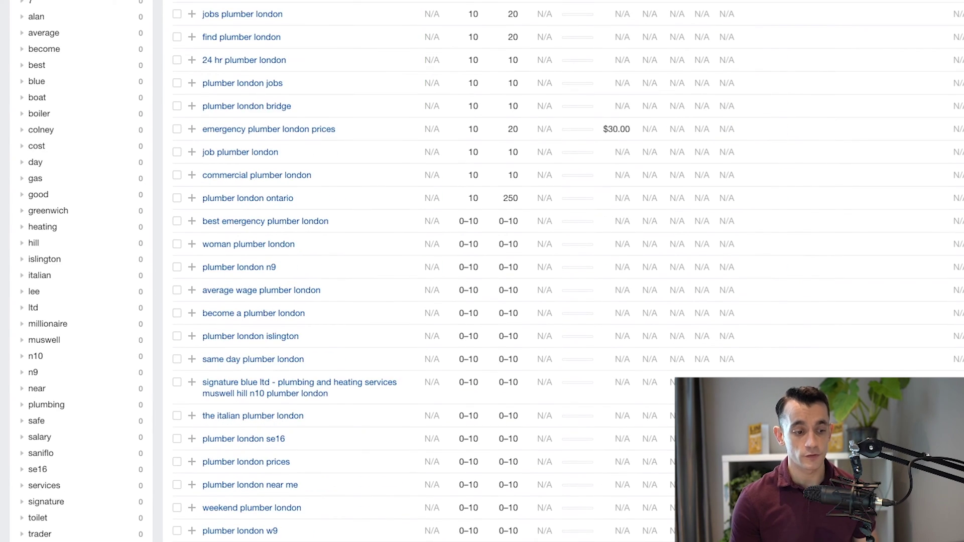
{"action": "scroll", "coordinate": [482, 272], "scroll_direction": "up", "scroll_amount": 10}
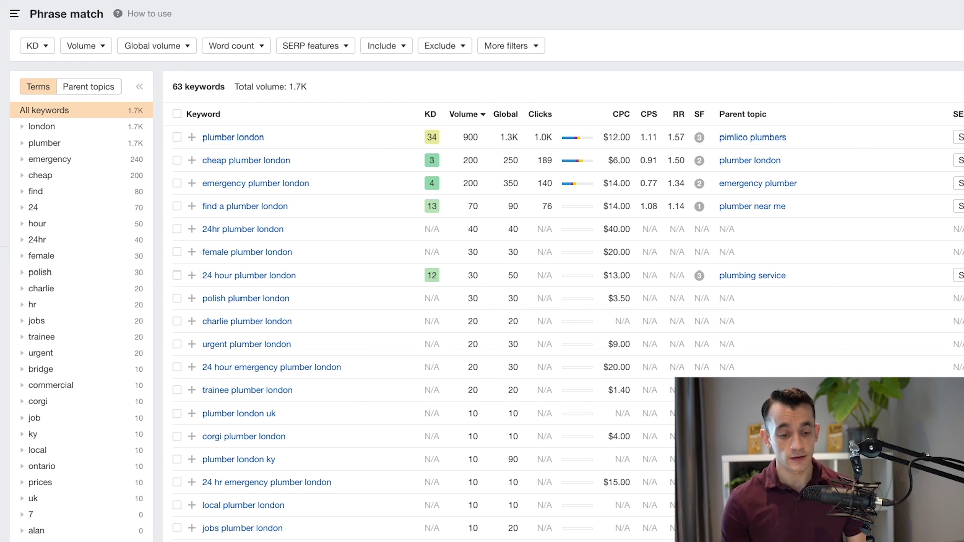
Examine the low-volume, long-tail variations further down the plumber london phrase match list, including local plumber london
{"action": "scroll", "coordinate": [482, 271], "scroll_direction": "down", "scroll_amount": 4}
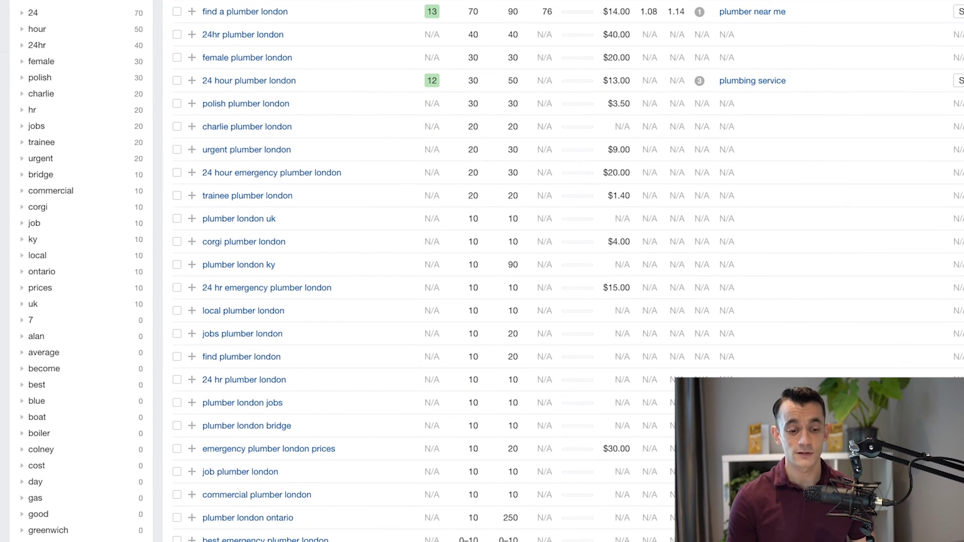
{"action": "double_click", "coordinate": [473, 305]}
{"action": "scroll", "coordinate": [473, 306], "scroll_direction": "up", "scroll_amount": 4}
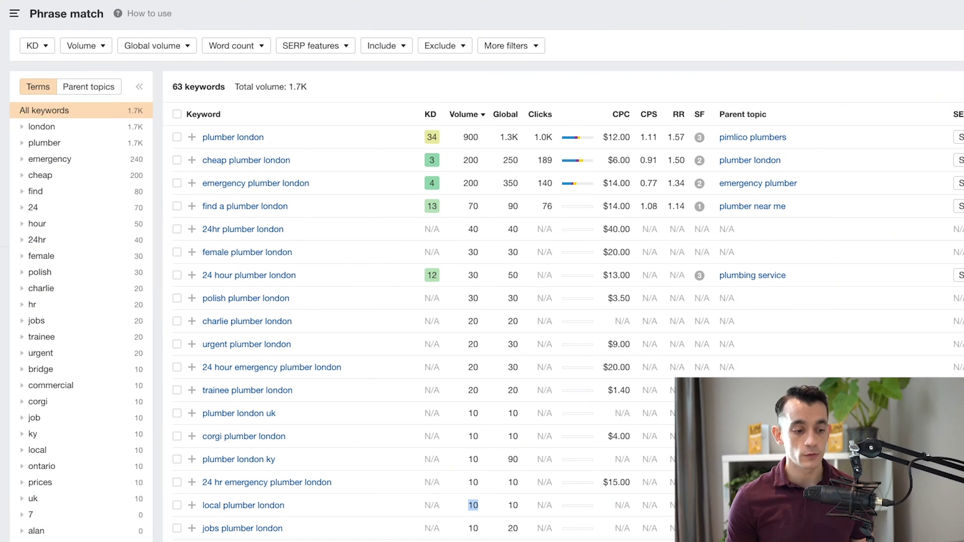
{"action": "scroll", "coordinate": [482, 271], "scroll_direction": "down", "scroll_amount": 4}
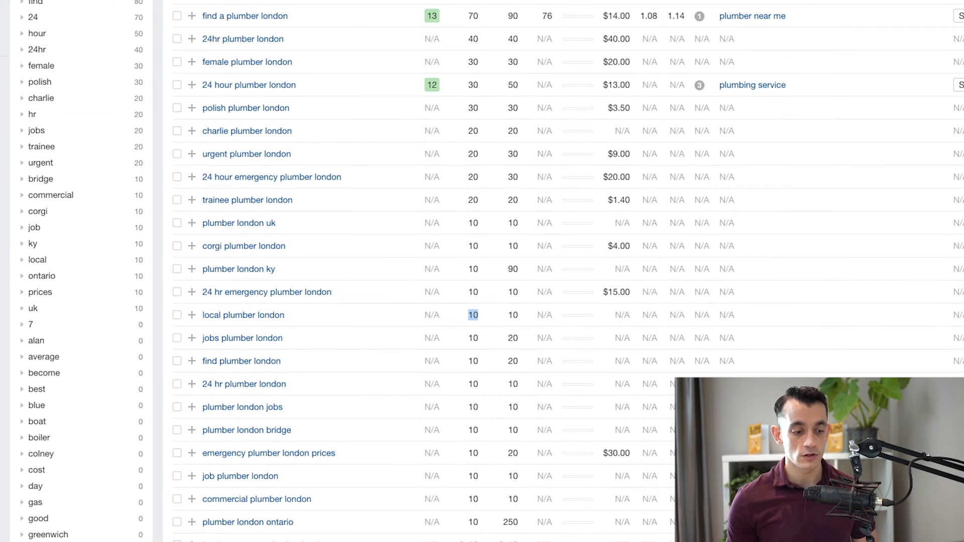
{"action": "scroll", "coordinate": [483, 271], "scroll_direction": "down", "scroll_amount": 9}
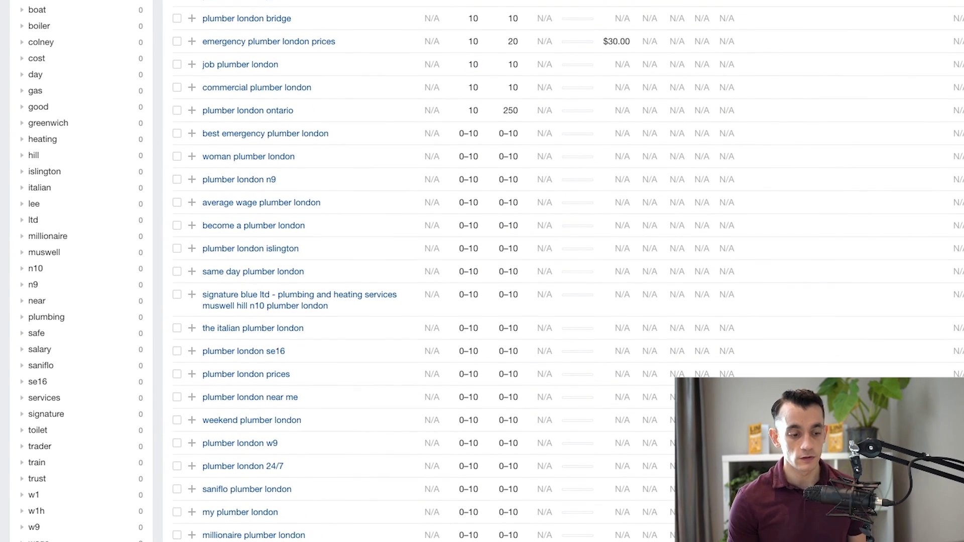
{"action": "scroll", "coordinate": [482, 271], "scroll_direction": "down", "scroll_amount": 5}
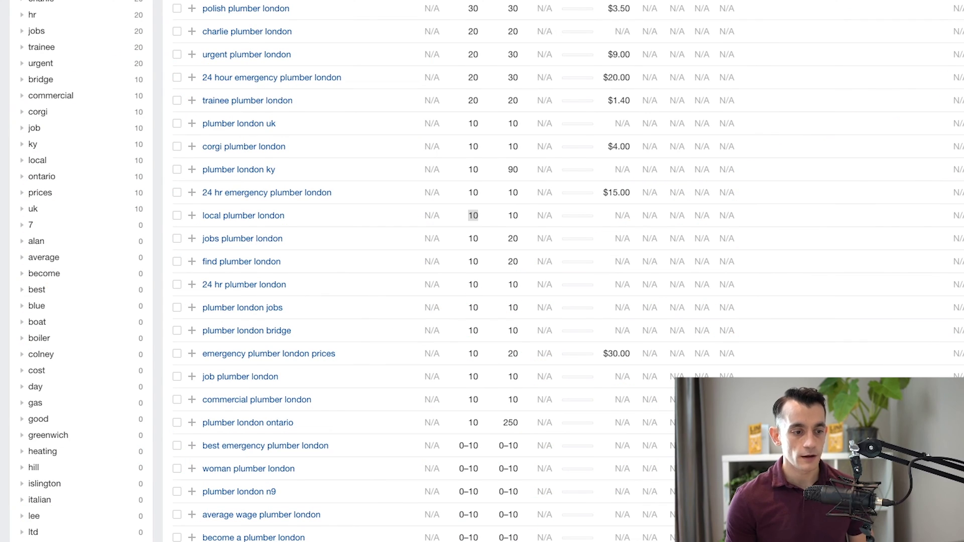
{"action": "scroll", "coordinate": [482, 272], "scroll_direction": "up", "scroll_amount": 6}
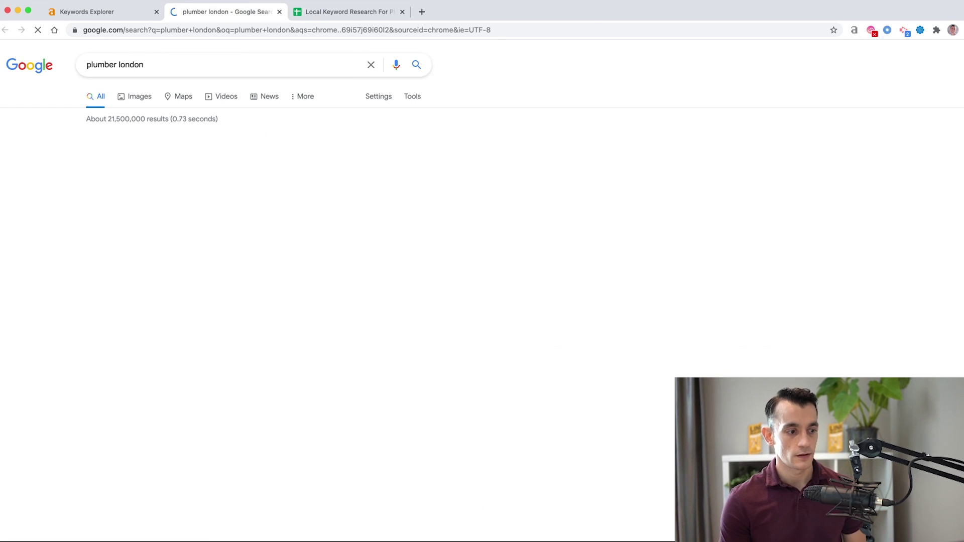
Review the Google results for "plumber london" past the ad and map listings, and highlight the Plumbforce Direct organic result
{"action": "scroll", "coordinate": [254, 311], "scroll_direction": "down", "scroll_amount": 10}
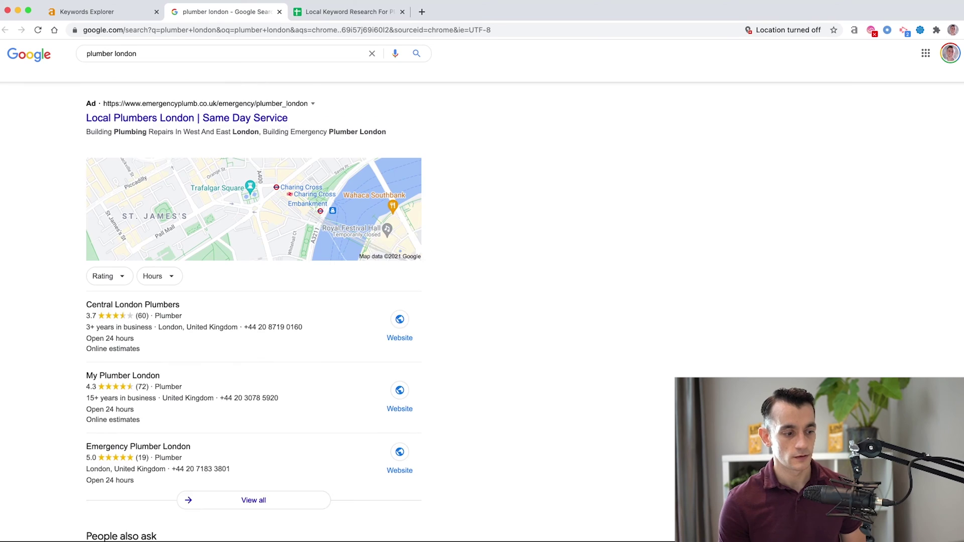
{"action": "scroll", "coordinate": [254, 301], "scroll_direction": "down", "scroll_amount": 4}
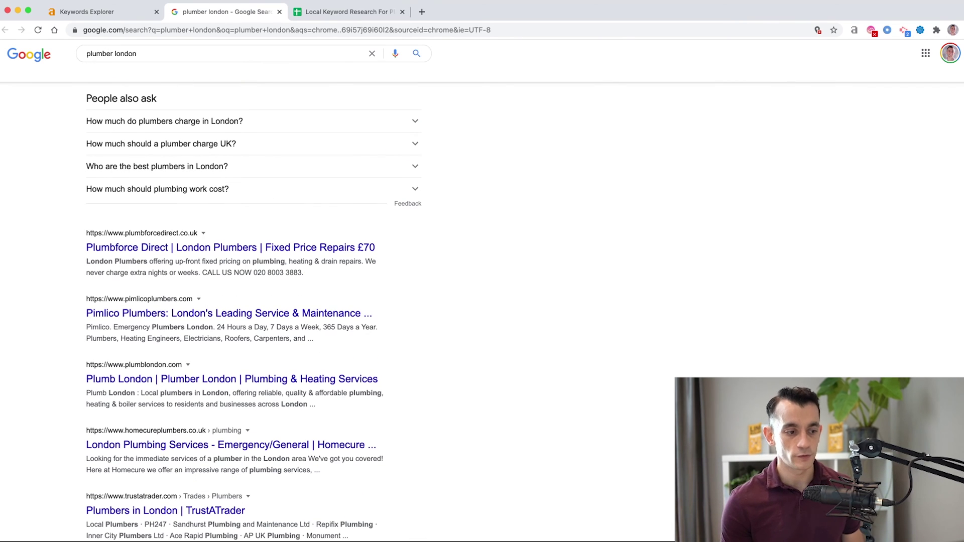
{"action": "left_click_drag", "start_coordinate": [86, 232], "coordinate": [375, 250]}
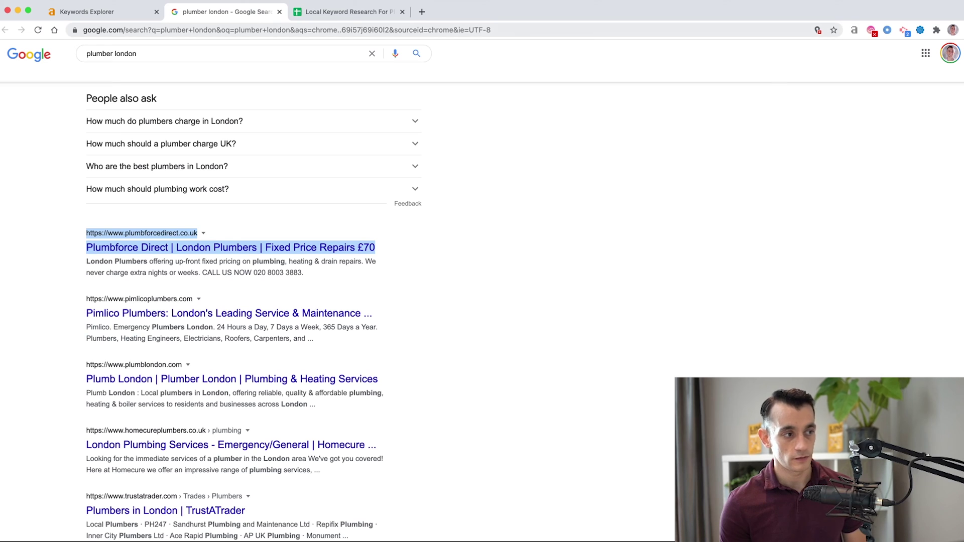
{"action": "left_click", "coordinate": [103, 12]}
{"action": "left_click", "coordinate": [68, 53]}
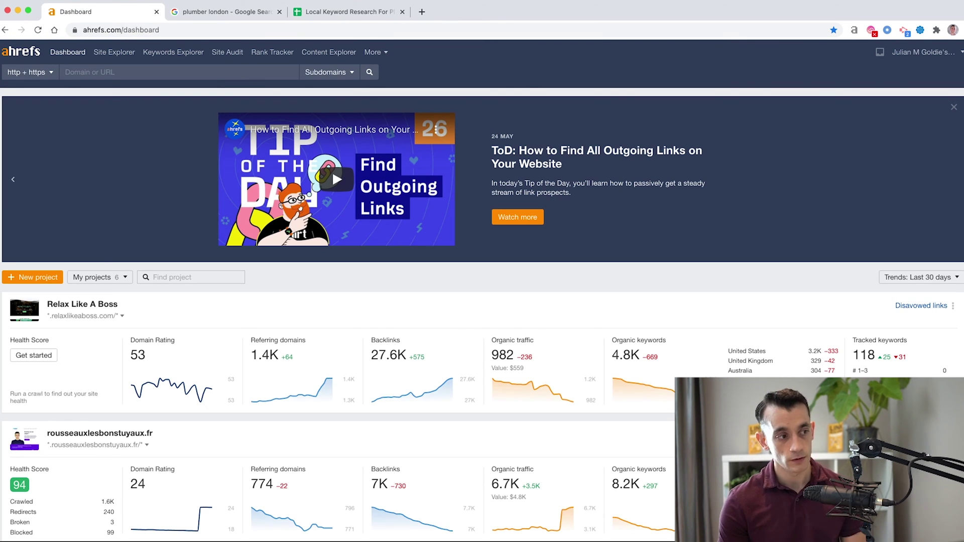
{"action": "type", "text": "https://www.plumbforcedirect.co.uk/"}
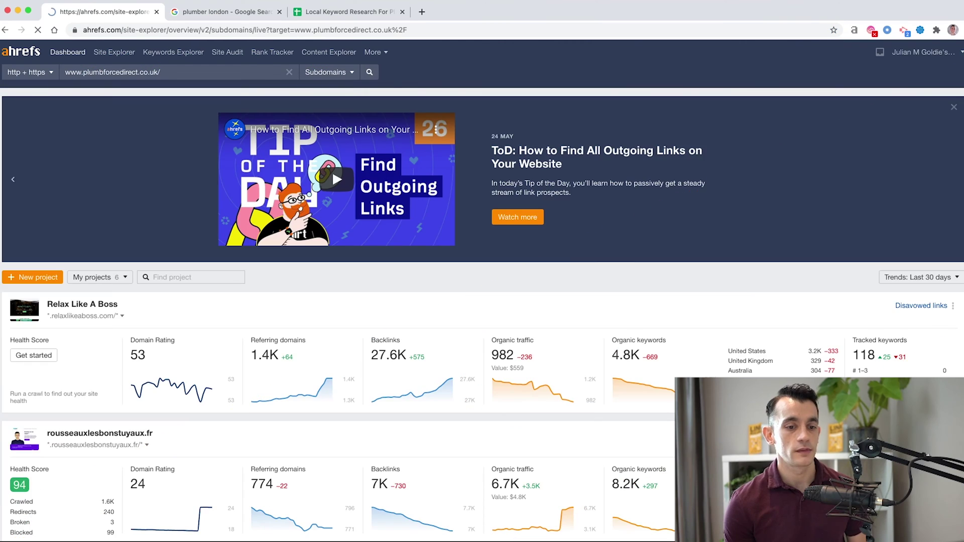
{"action": "key", "text": "Return"}
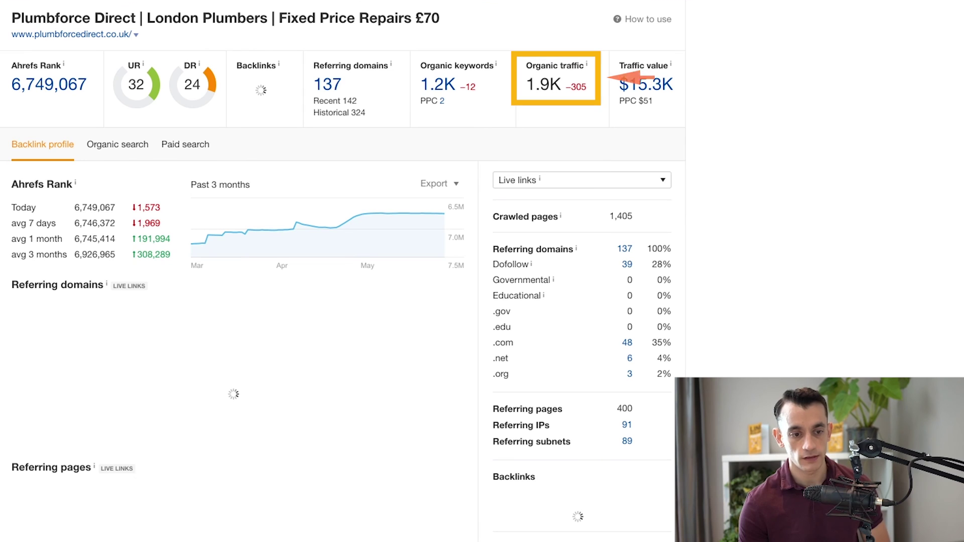
{"action": "triple_click", "coordinate": [544, 84]}
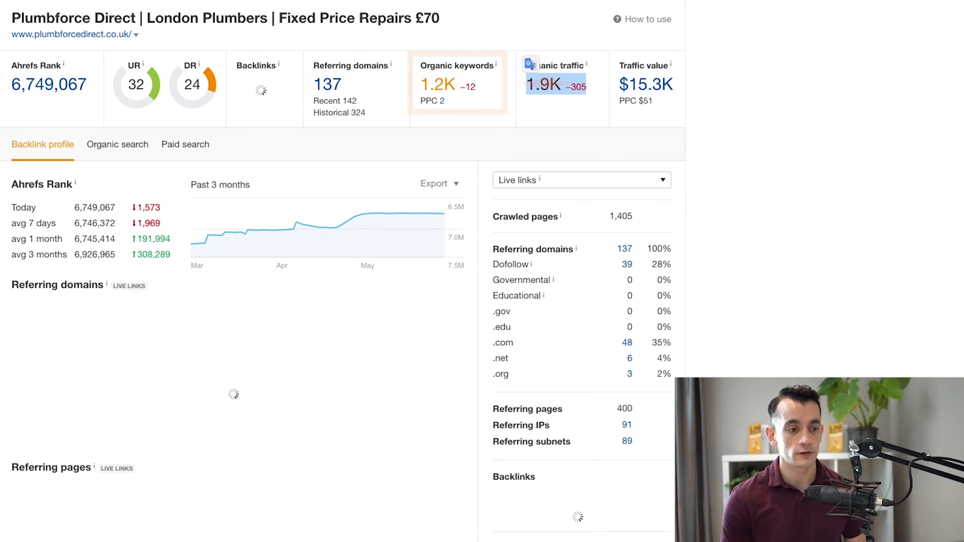
{"action": "left_click", "coordinate": [438, 84]}
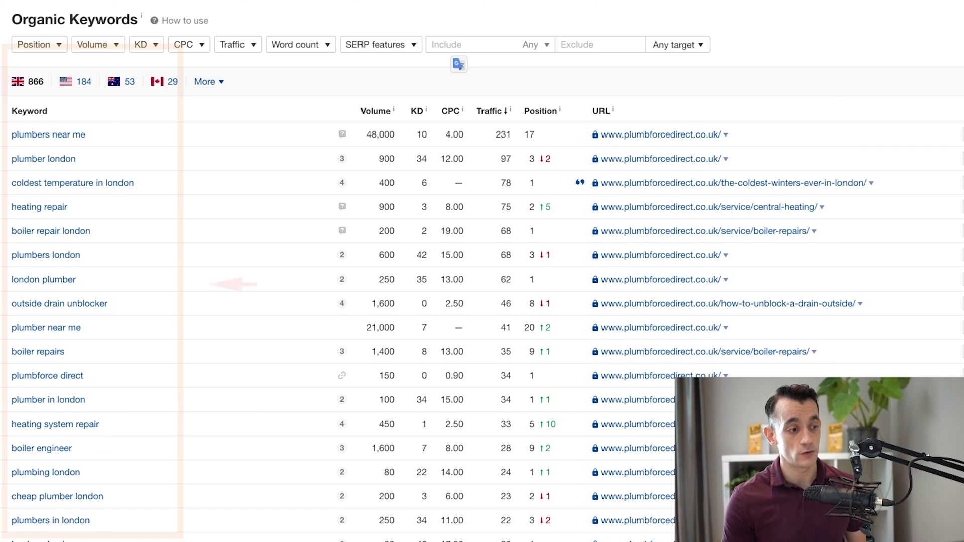
Examine the competitor's organic keywords with their volume, difficulty, position and ranking URL
{"action": "scroll", "coordinate": [482, 271], "scroll_direction": "down", "scroll_amount": 2}
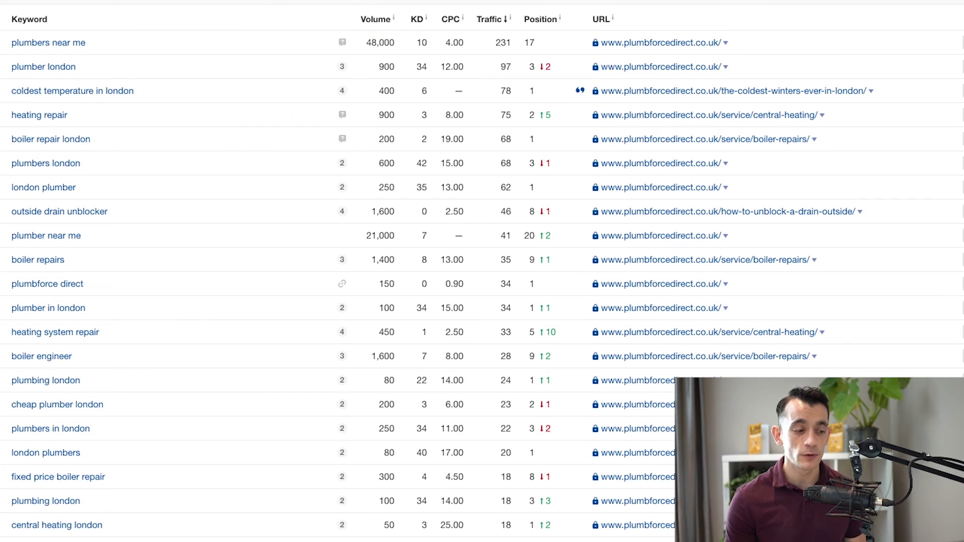
{"action": "scroll", "coordinate": [482, 271], "scroll_direction": "down", "scroll_amount": 4}
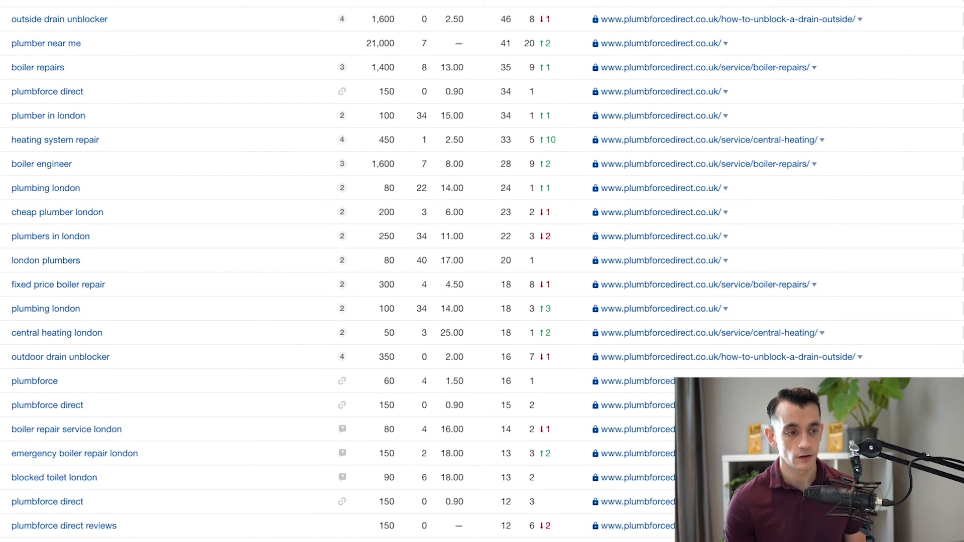
{"action": "scroll", "coordinate": [482, 271], "scroll_direction": "down", "scroll_amount": 2}
{"action": "scroll", "coordinate": [482, 271], "scroll_direction": "up", "scroll_amount": 8}
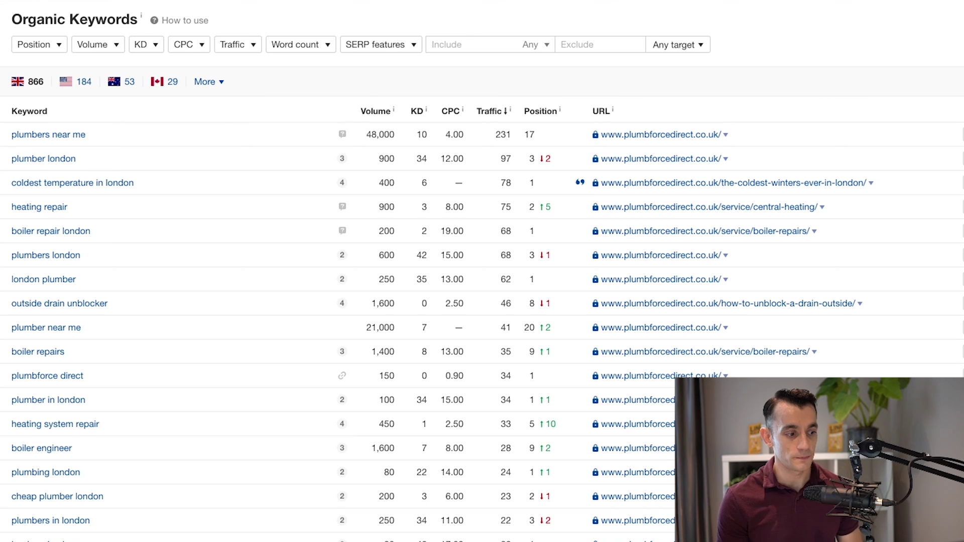
{"action": "scroll", "coordinate": [482, 271], "scroll_direction": "down", "scroll_amount": 2}
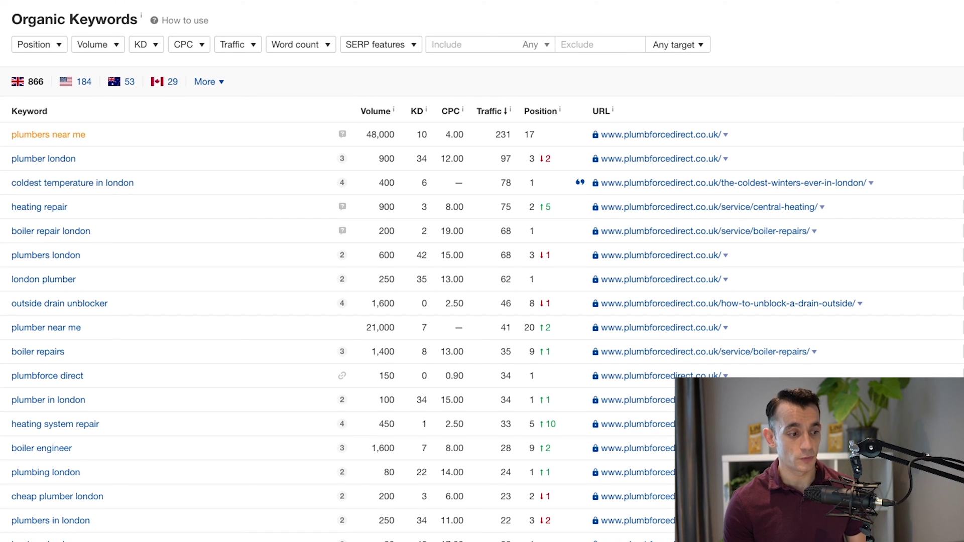
Copy the keyword "boiler repair london" from the organic keywords list into cell A3 of the spreadsheet
{"action": "left_click_drag", "start_coordinate": [91, 231], "coordinate": [11, 231]}
{"action": "key", "text": "super+c"}
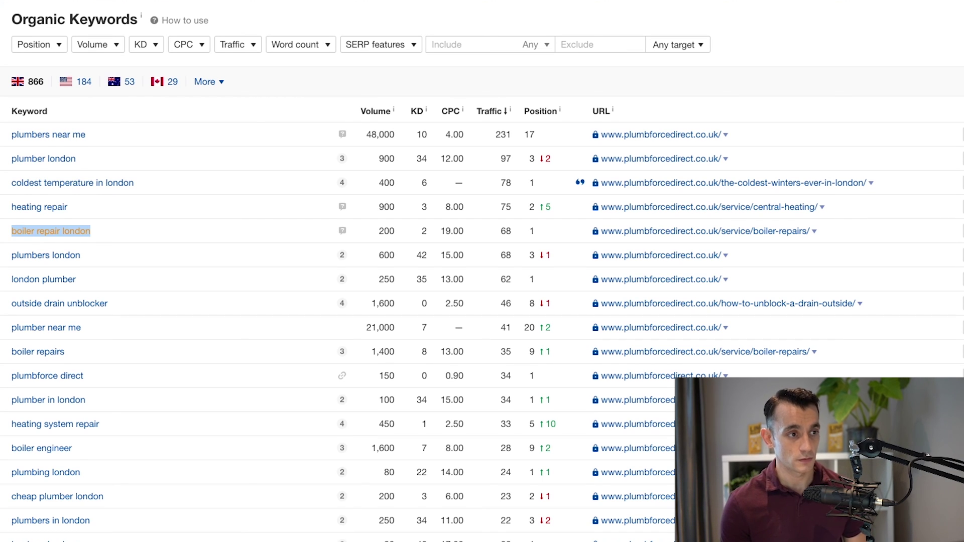
{"action": "key", "text": "ctrl+Tab"}
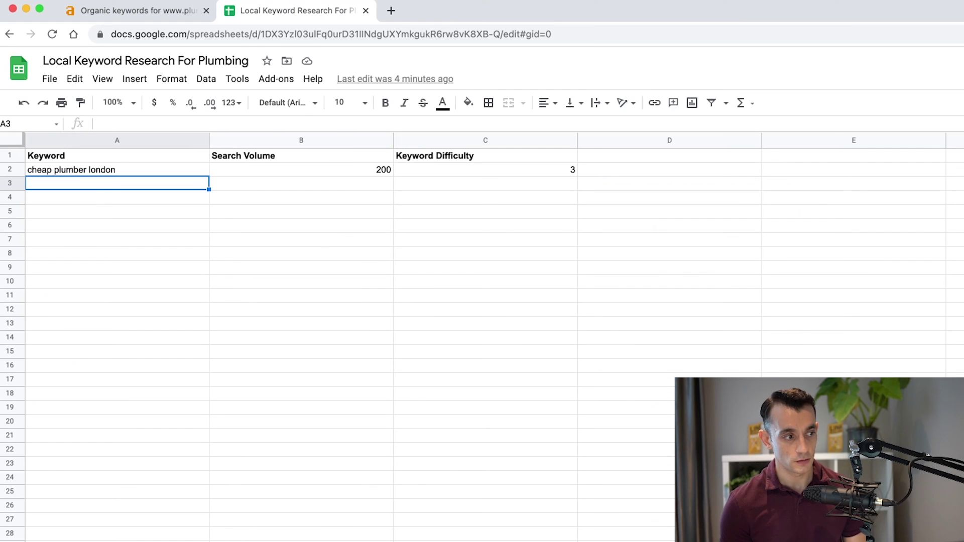
{"action": "key", "text": "super+v"}
{"action": "key", "text": "Return"}
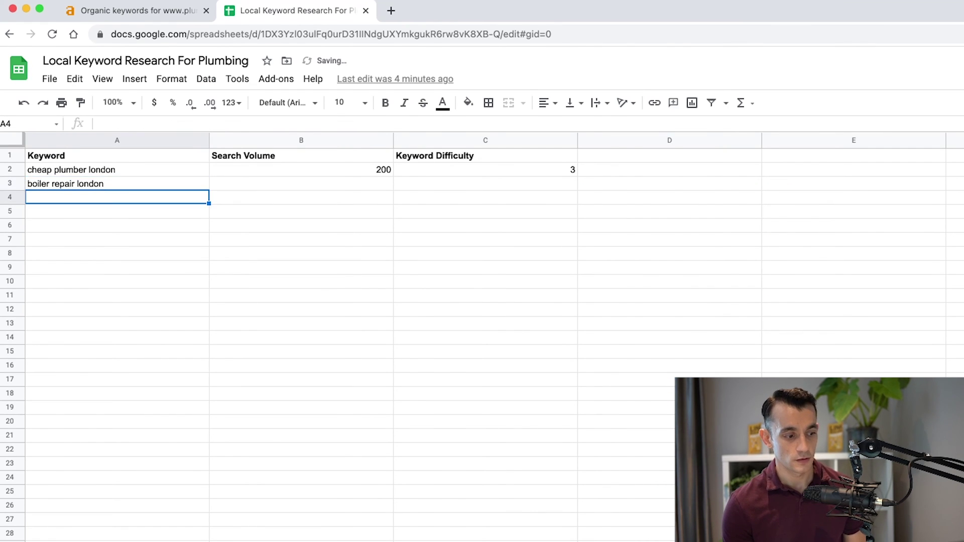
Return to the Organic Keywords report, highlight "heating system repair" and examine the other service keywords in the list
{"action": "key", "text": "ctrl+shift+Tab"}
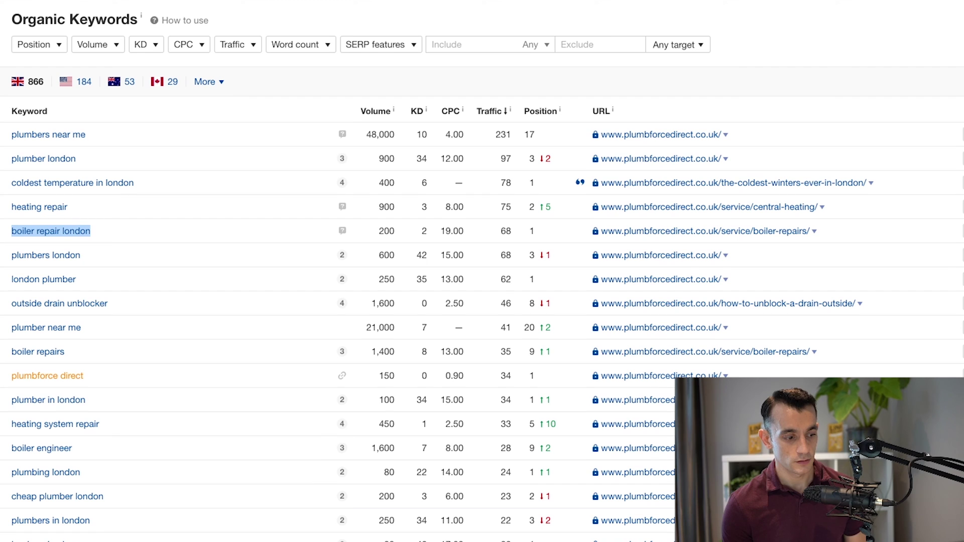
{"action": "right_click", "coordinate": [56, 424]}
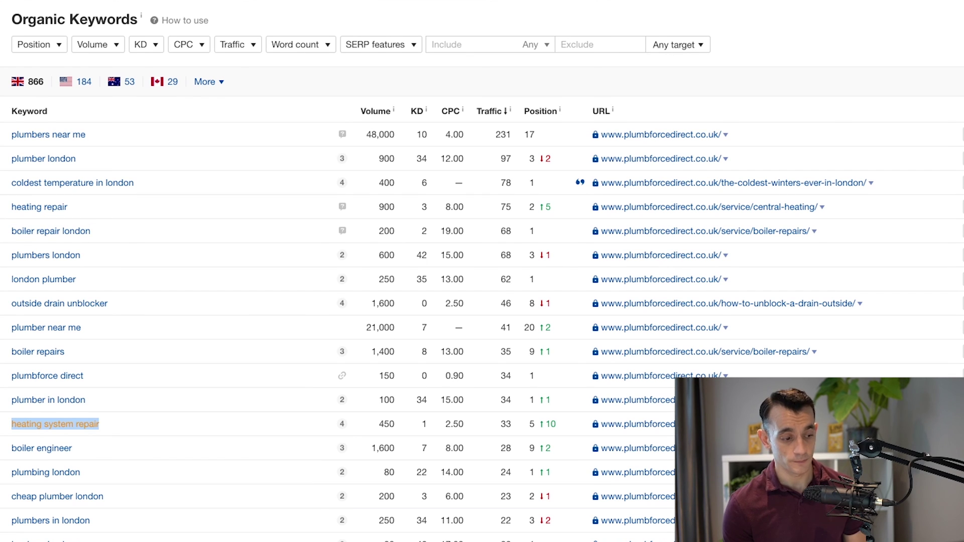
{"action": "scroll", "coordinate": [482, 271], "scroll_direction": "down", "scroll_amount": 5}
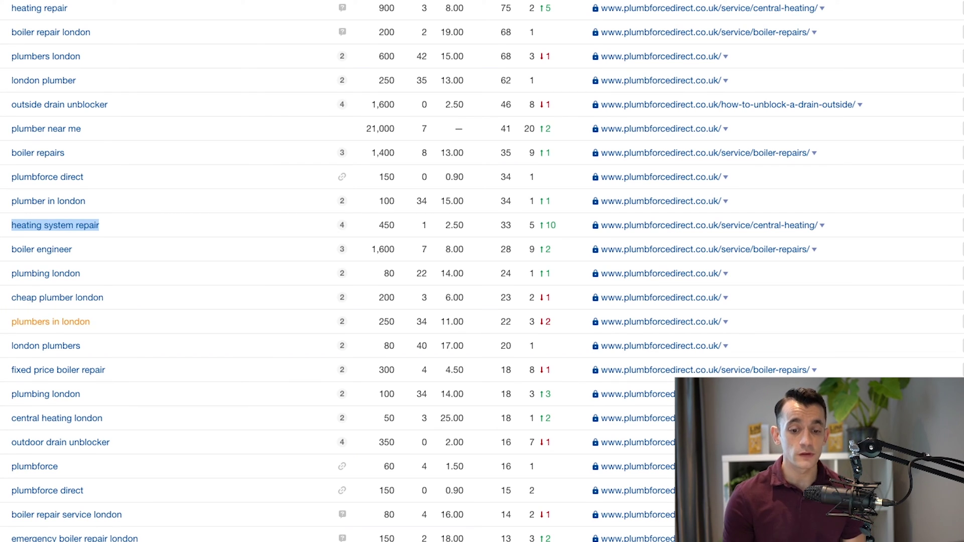
{"action": "scroll", "coordinate": [50, 322], "scroll_direction": "down", "scroll_amount": 4}
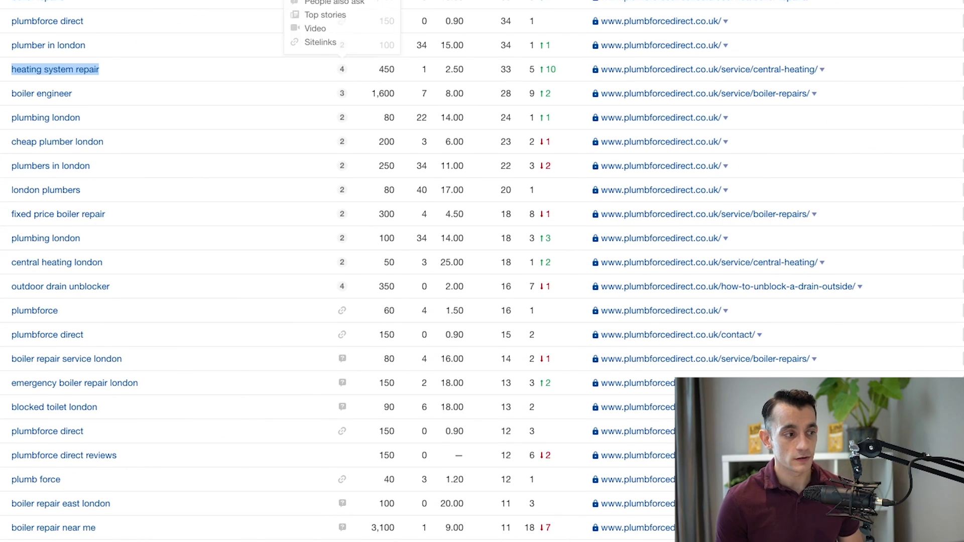
{"action": "scroll", "coordinate": [482, 271], "scroll_direction": "up", "scroll_amount": 9}
{"action": "scroll", "coordinate": [483, 271], "scroll_direction": "down", "scroll_amount": 1}
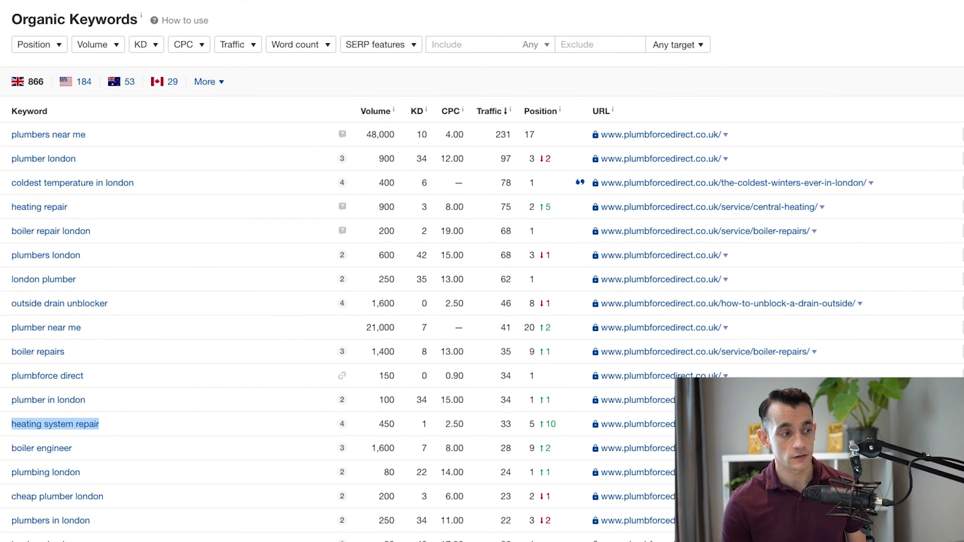
{"action": "scroll", "coordinate": [482, 272], "scroll_direction": "down", "scroll_amount": 5}
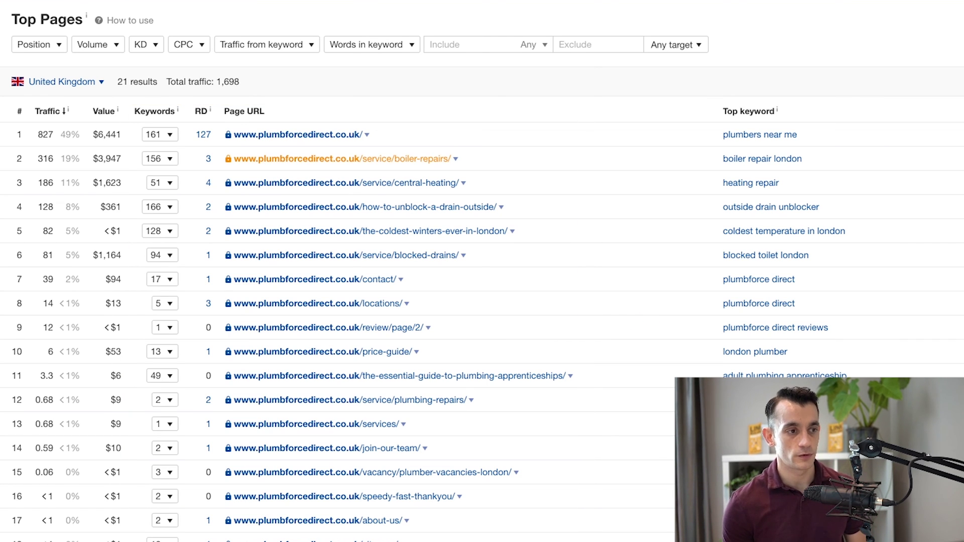
Check the traffic of the /service/boiler-repairs/ page in Top Pages, and examine that page's services, pricing, reviews and overall layout
{"action": "right_click", "coordinate": [343, 158]}
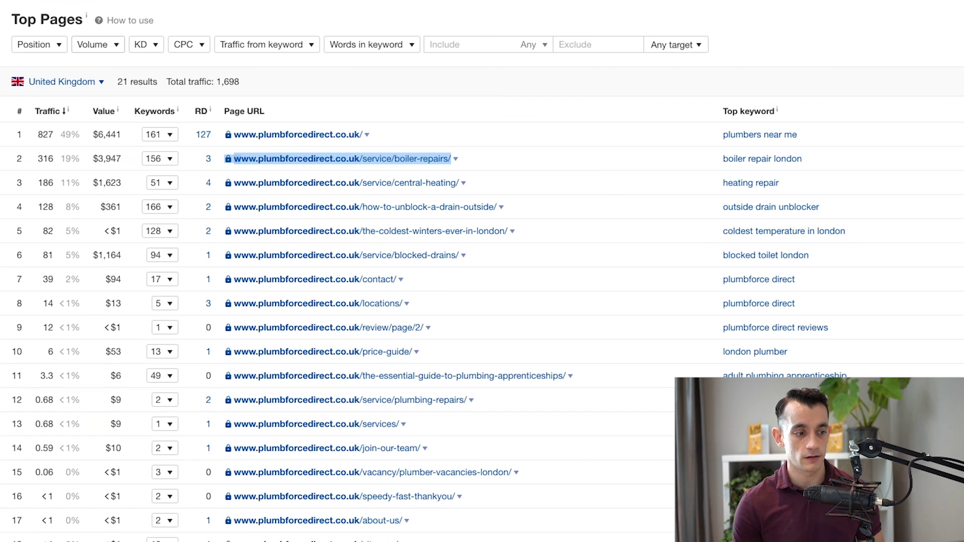
{"action": "double_click", "coordinate": [109, 159]}
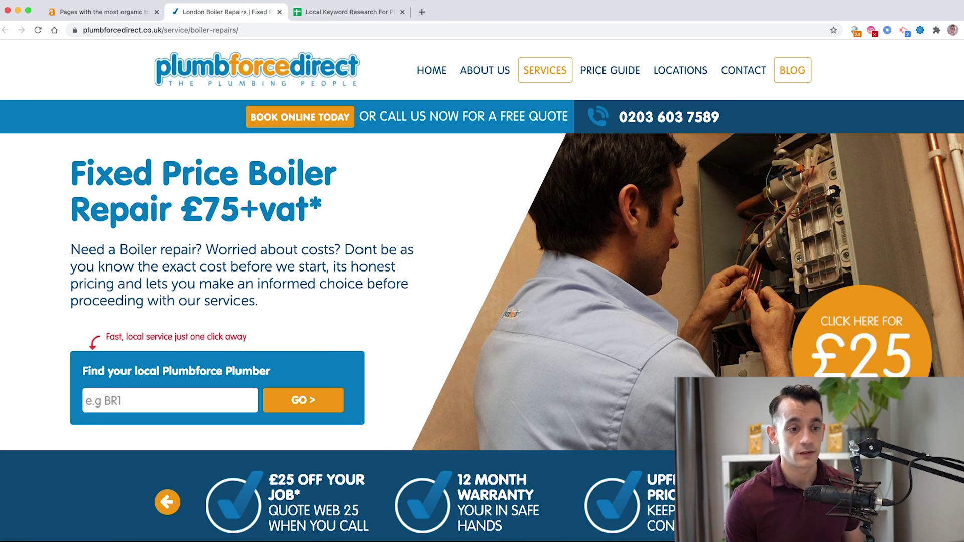
{"action": "scroll", "coordinate": [482, 289], "scroll_direction": "down", "scroll_amount": 20}
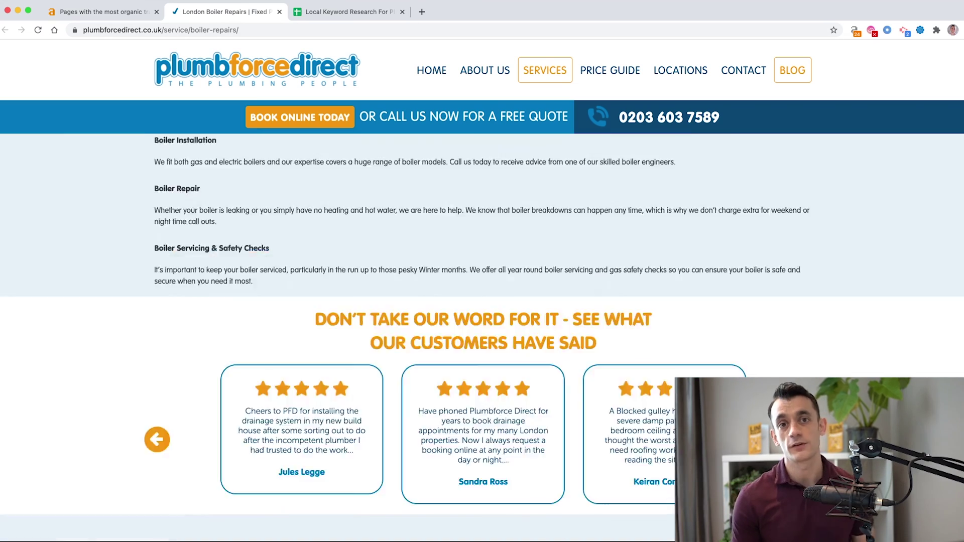
{"action": "scroll", "coordinate": [482, 337], "scroll_direction": "up", "scroll_amount": 20}
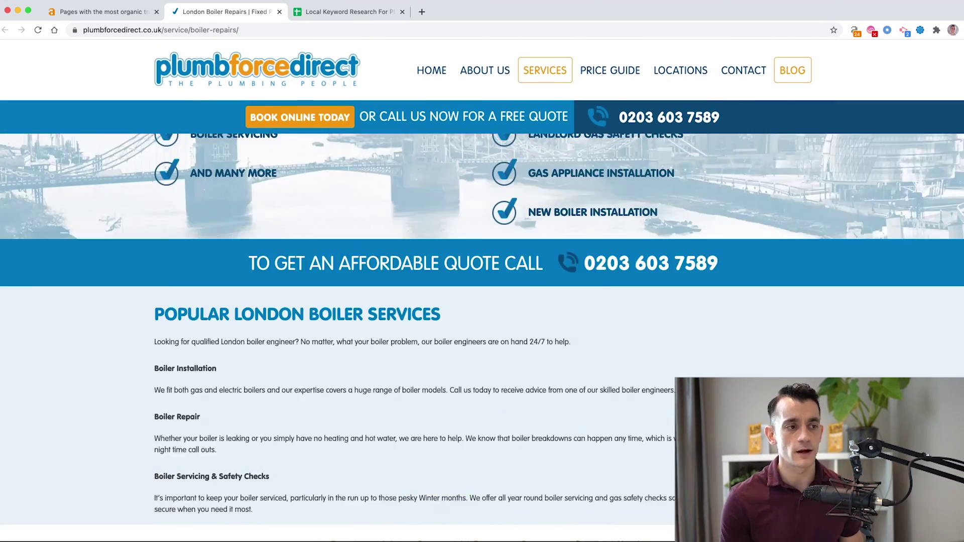
{"action": "key", "text": "super+1"}
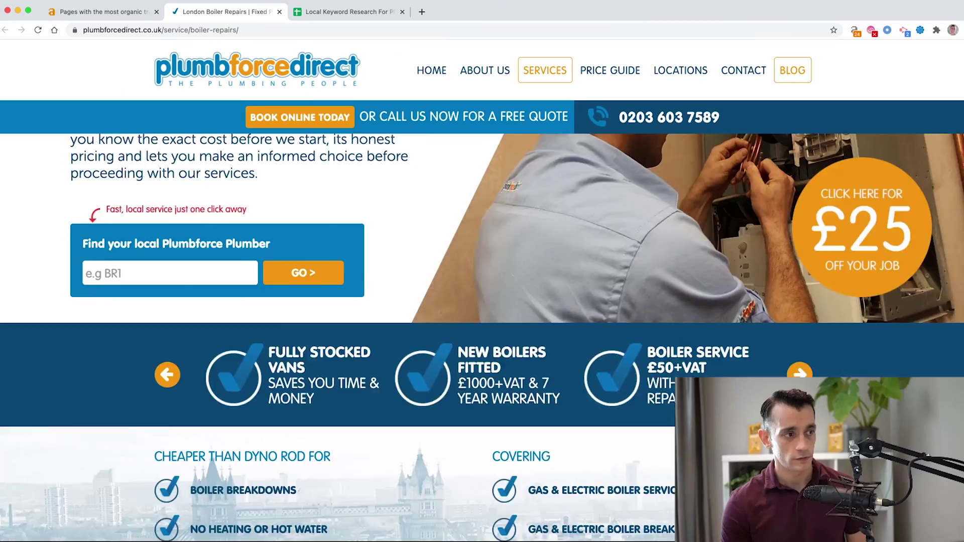
{"action": "scroll", "coordinate": [482, 271], "scroll_direction": "up", "scroll_amount": 3}
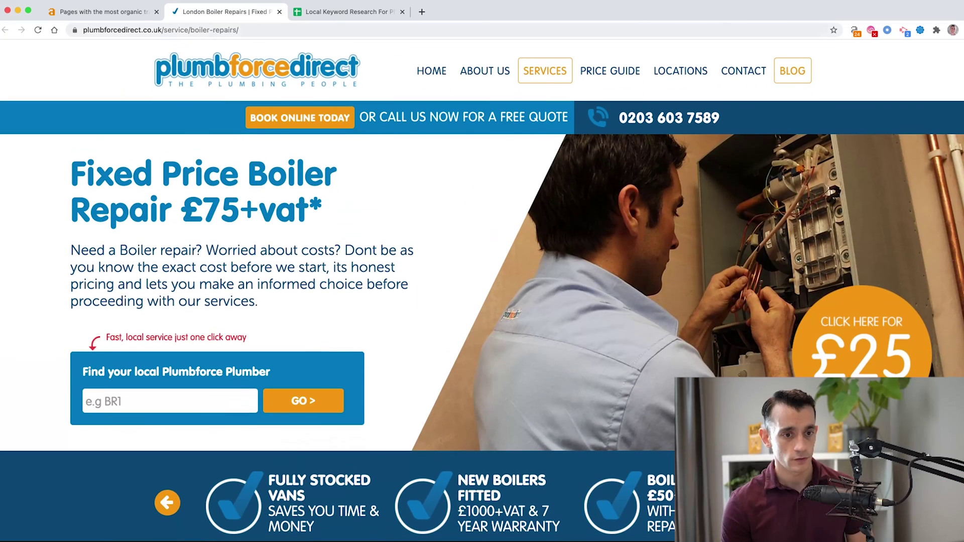
{"action": "scroll", "coordinate": [482, 301], "scroll_direction": "down", "scroll_amount": 20}
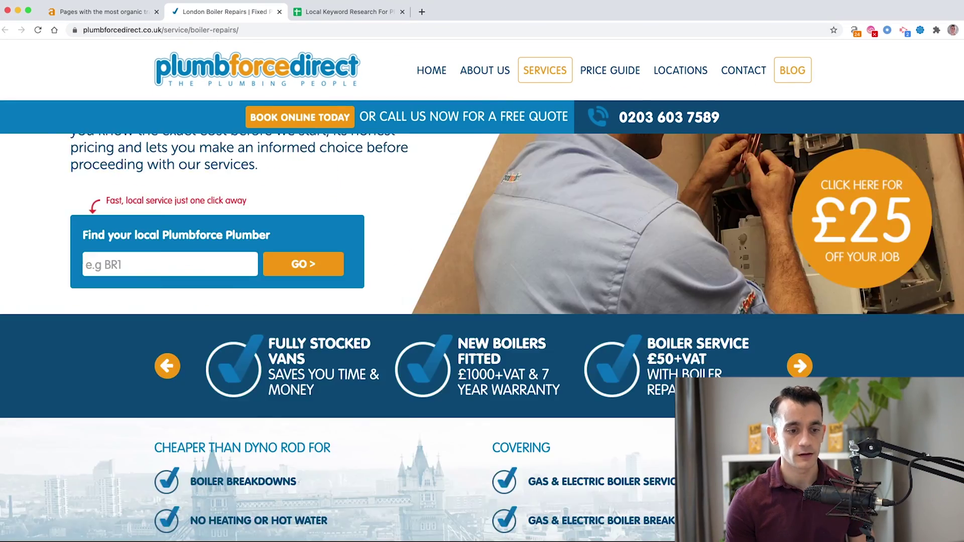
{"action": "scroll", "coordinate": [482, 302], "scroll_direction": "up", "scroll_amount": 20}
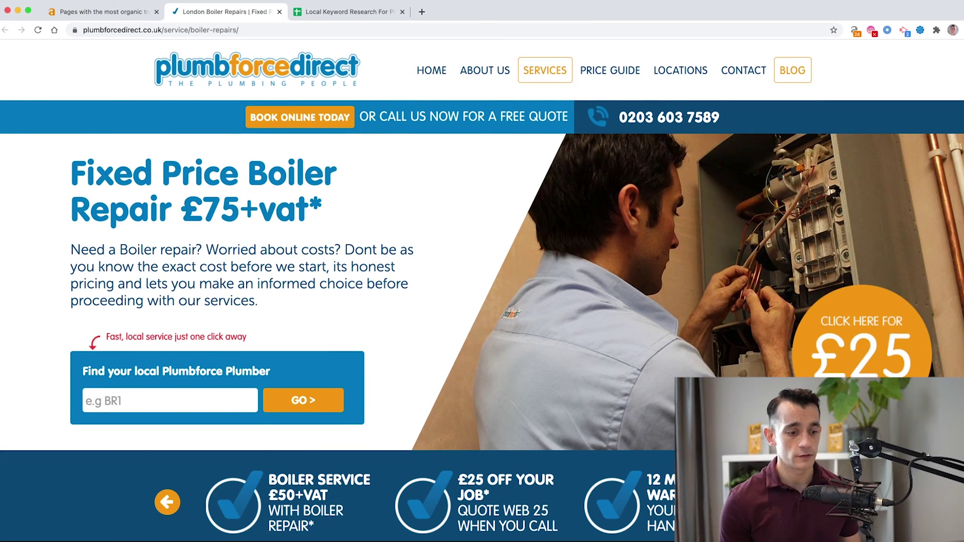
{"action": "scroll", "coordinate": [482, 301], "scroll_direction": "down", "scroll_amount": 20}
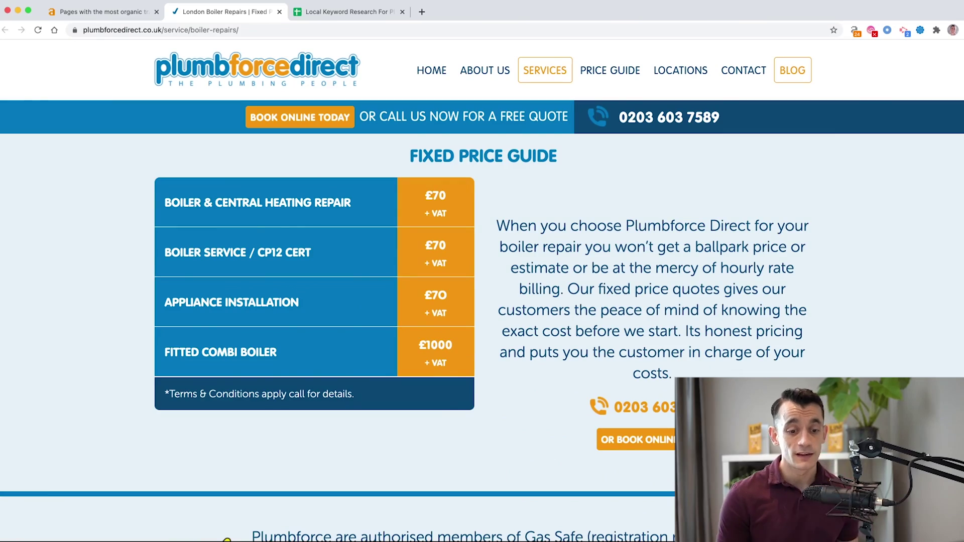
{"action": "scroll", "coordinate": [483, 301], "scroll_direction": "down", "scroll_amount": 15}
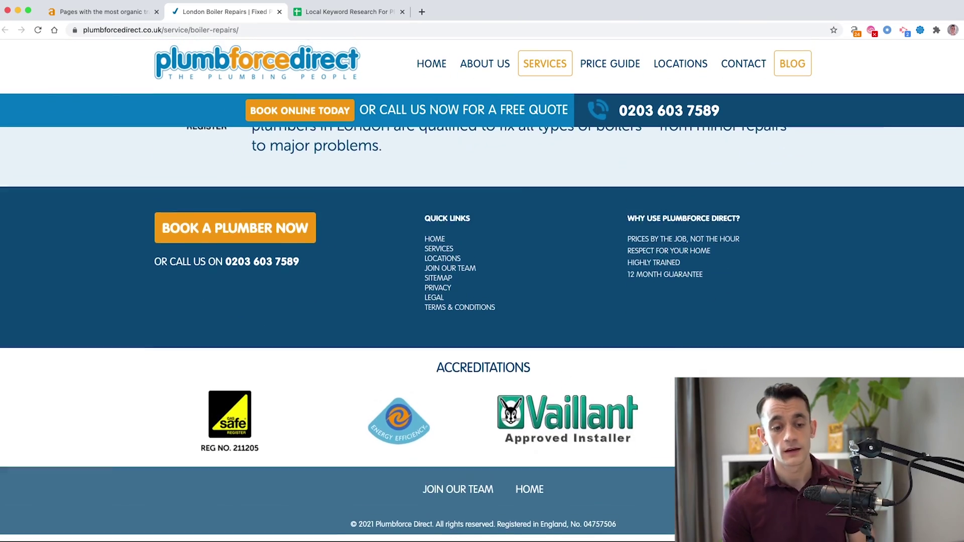
{"action": "scroll", "coordinate": [482, 302], "scroll_direction": "up", "scroll_amount": 20}
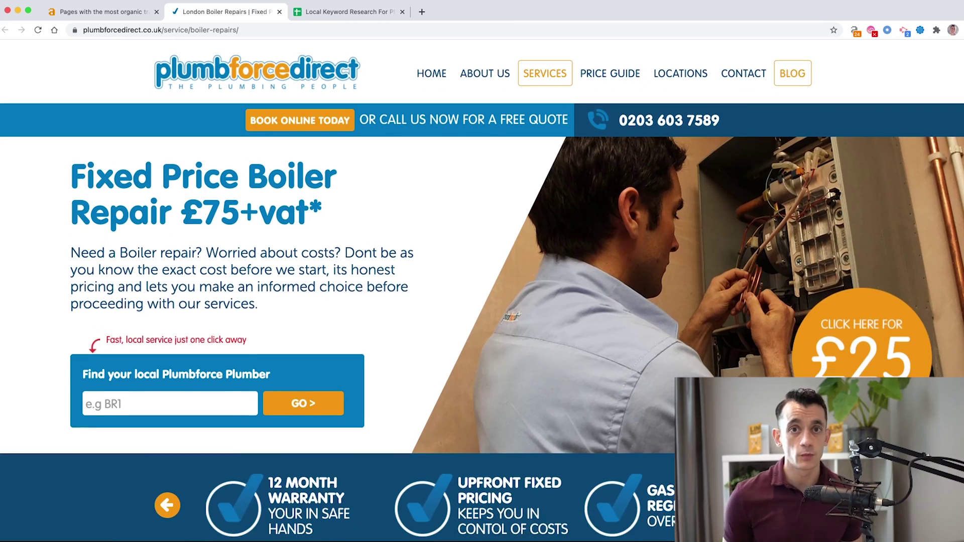